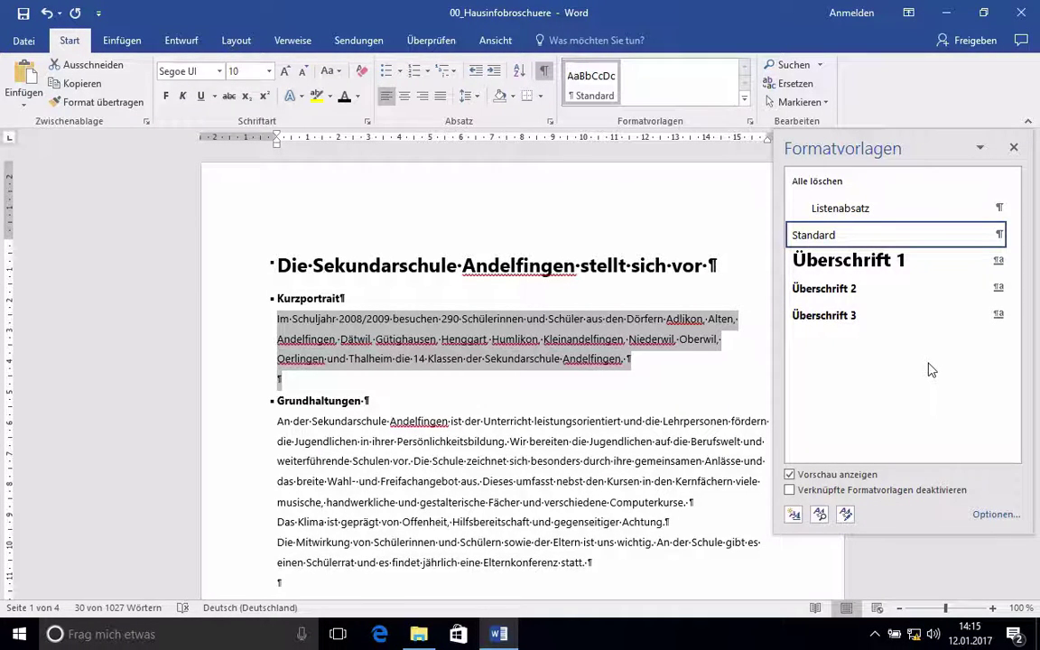
# Make the Styles pane list all styles, then limit it to this document's styles
pyautogui.click(990, 515)
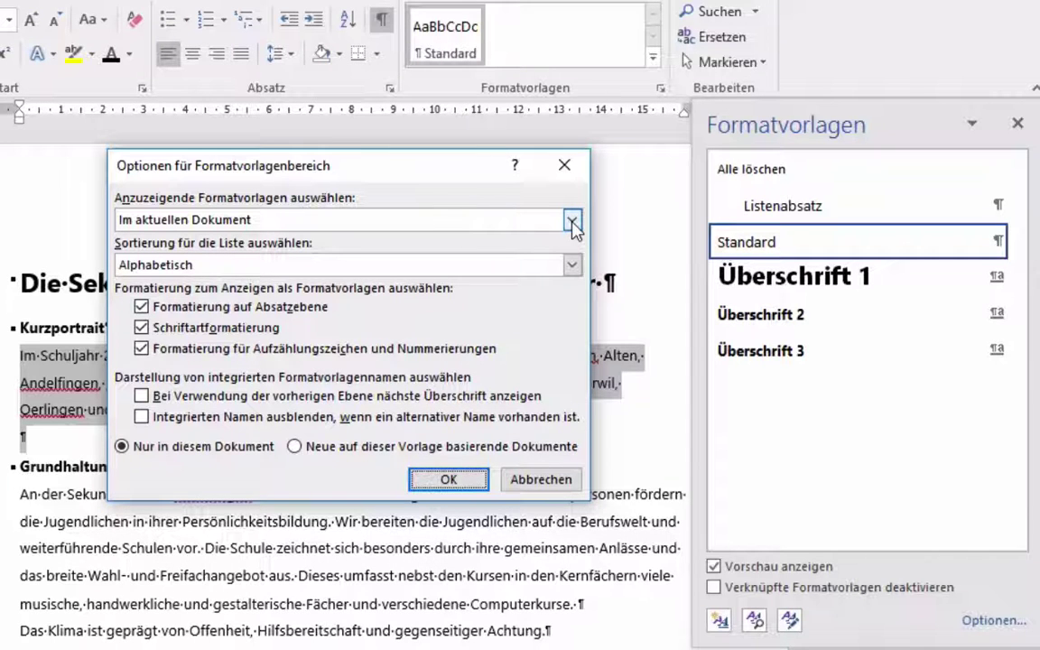
pyautogui.click(572, 222)
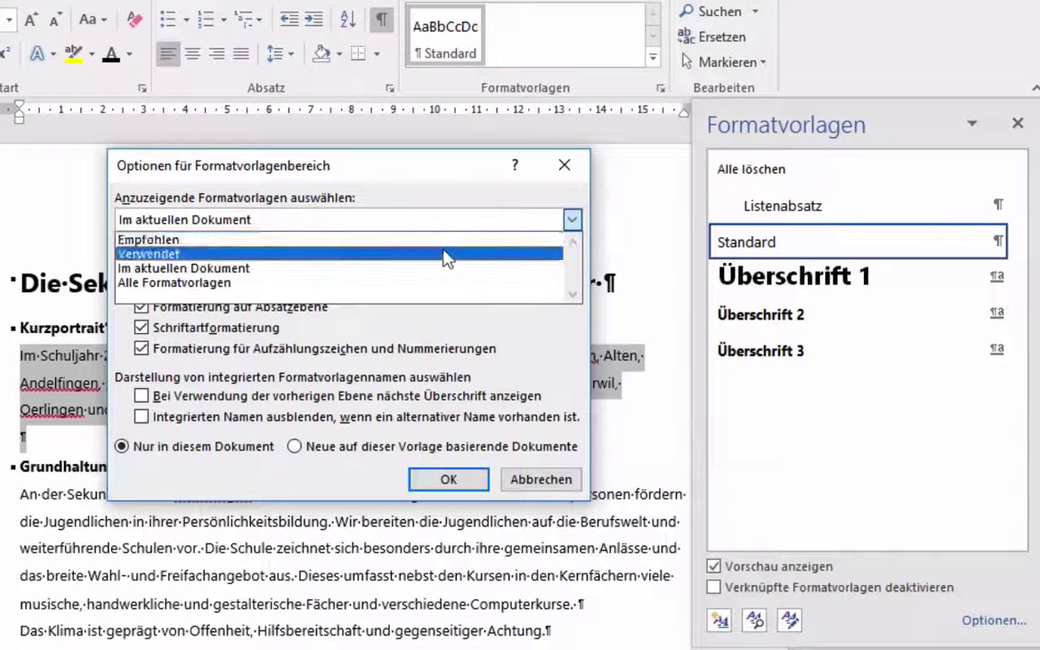
pyautogui.click(227, 283)
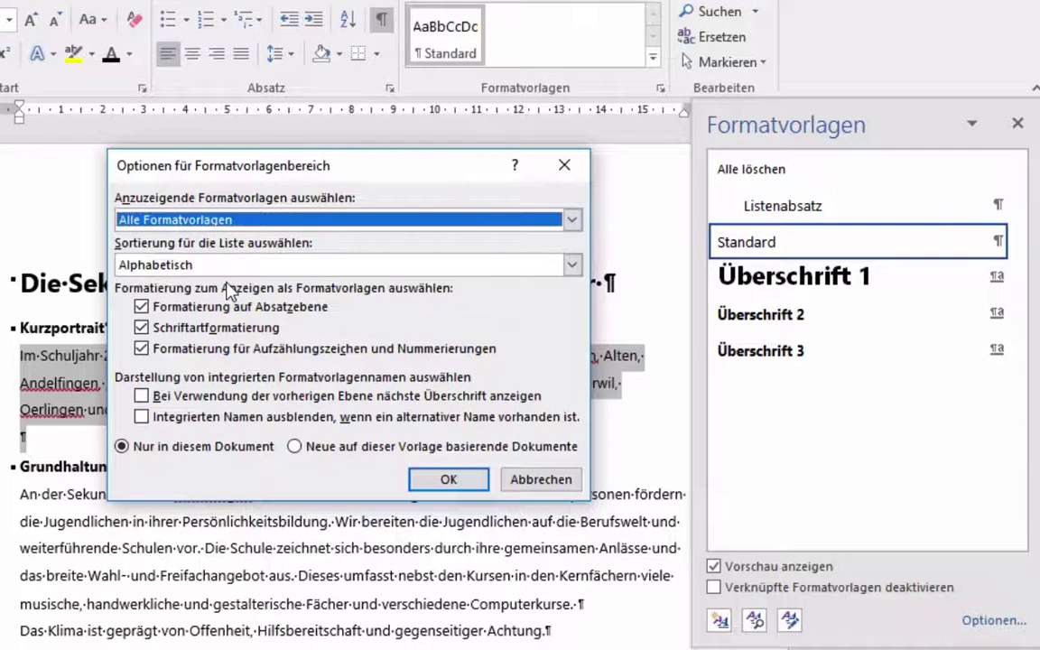
pyautogui.click(421, 482)
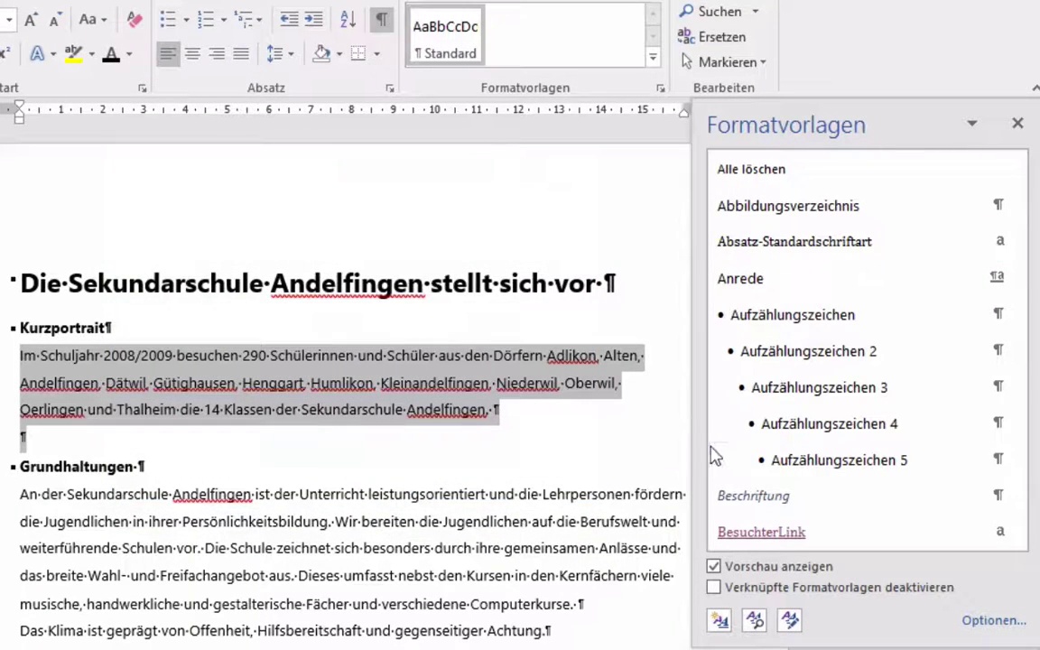
pyautogui.moveTo(1017, 198)
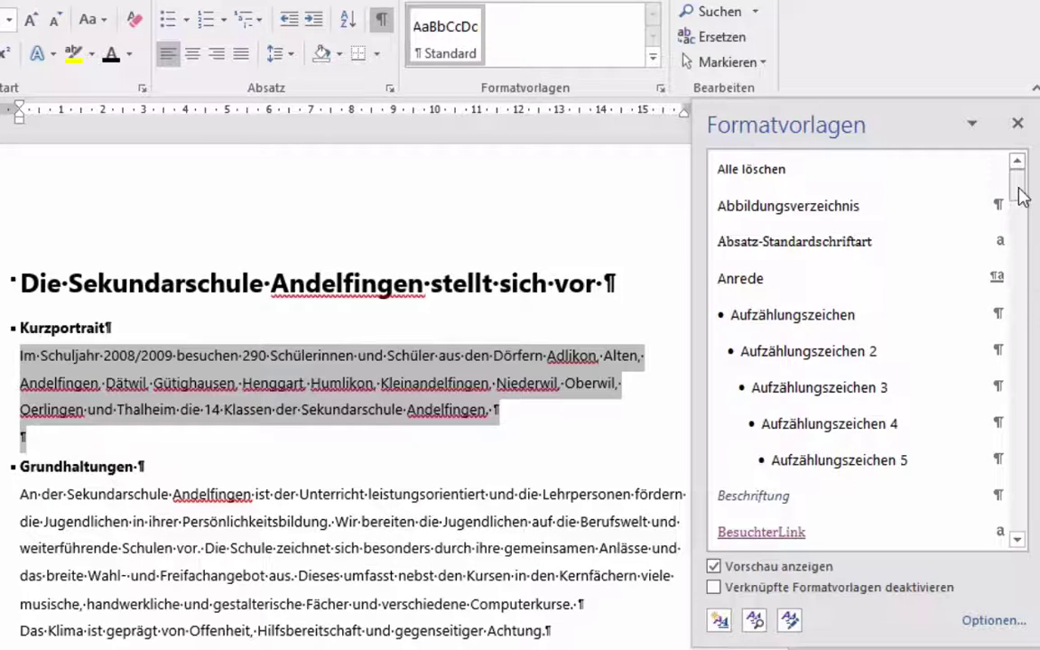
pyautogui.moveTo(1025, 212)
pyautogui.mouseDown()
pyautogui.moveTo(1020, 406)
pyautogui.moveTo(1020, 256)
pyautogui.mouseUp()
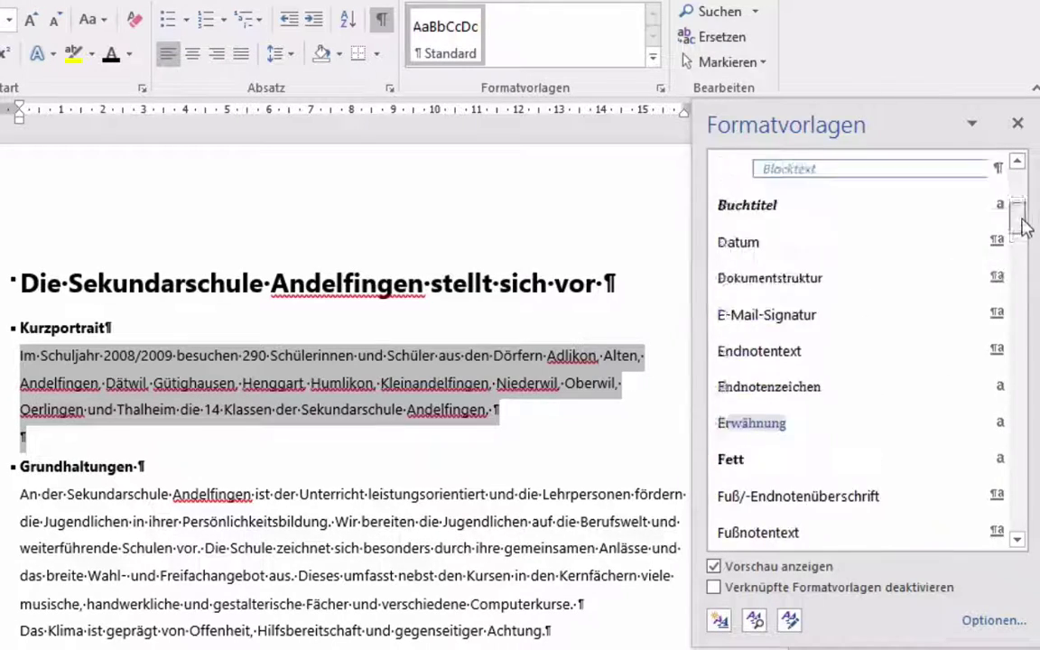
pyautogui.moveTo(1020, 255); pyautogui.dragTo(1027, 188)
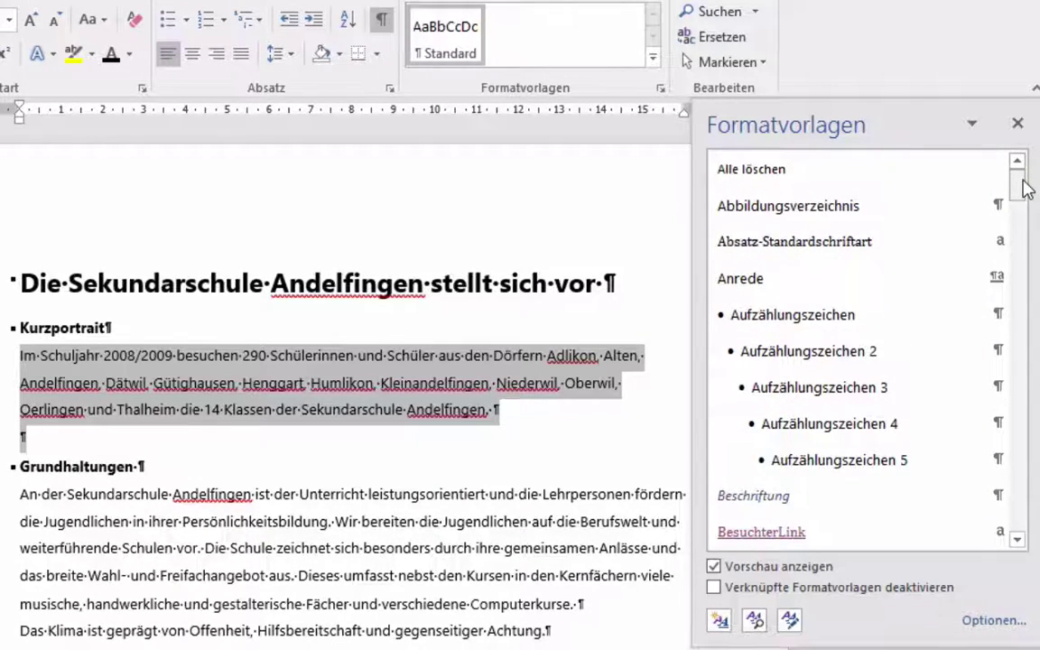
pyautogui.click(993, 620)
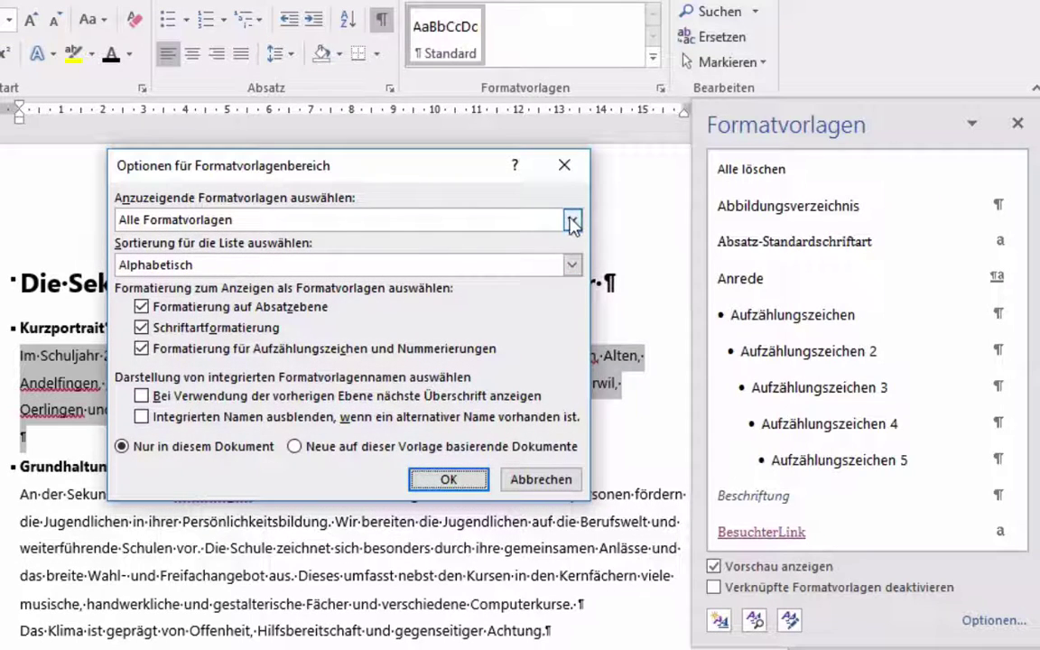
pyautogui.click(572, 221)
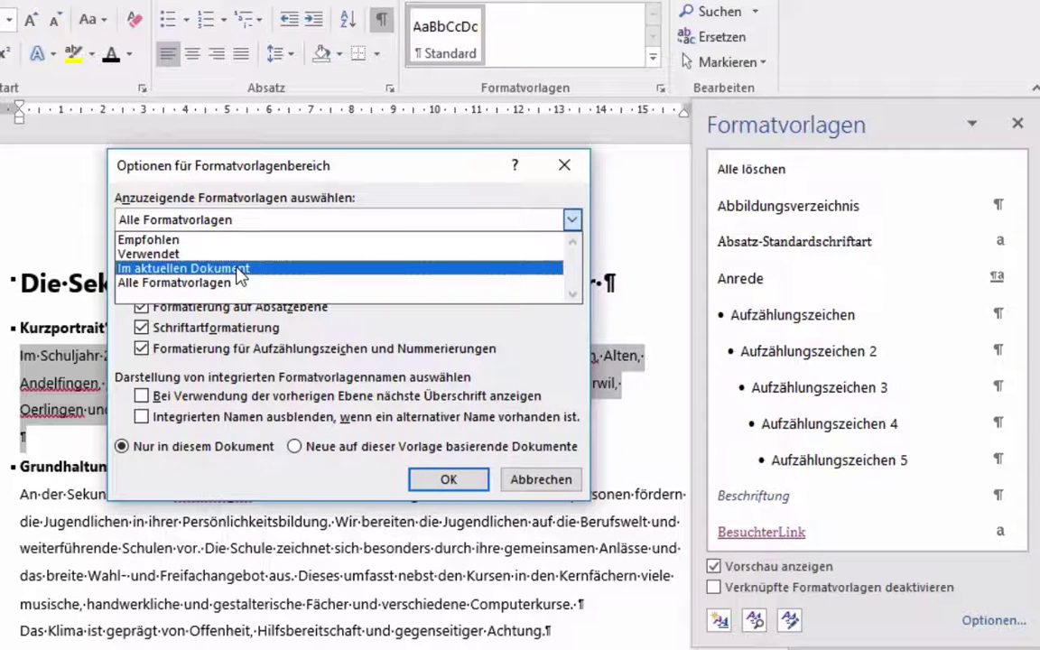
pyautogui.click(240, 269)
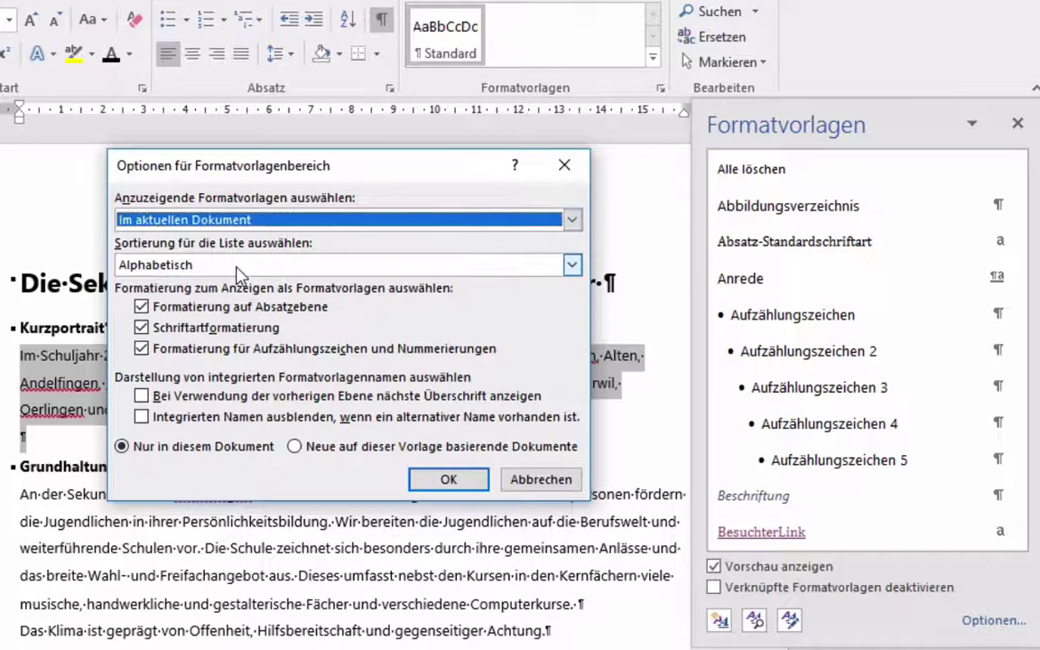
pyautogui.click(448, 479)
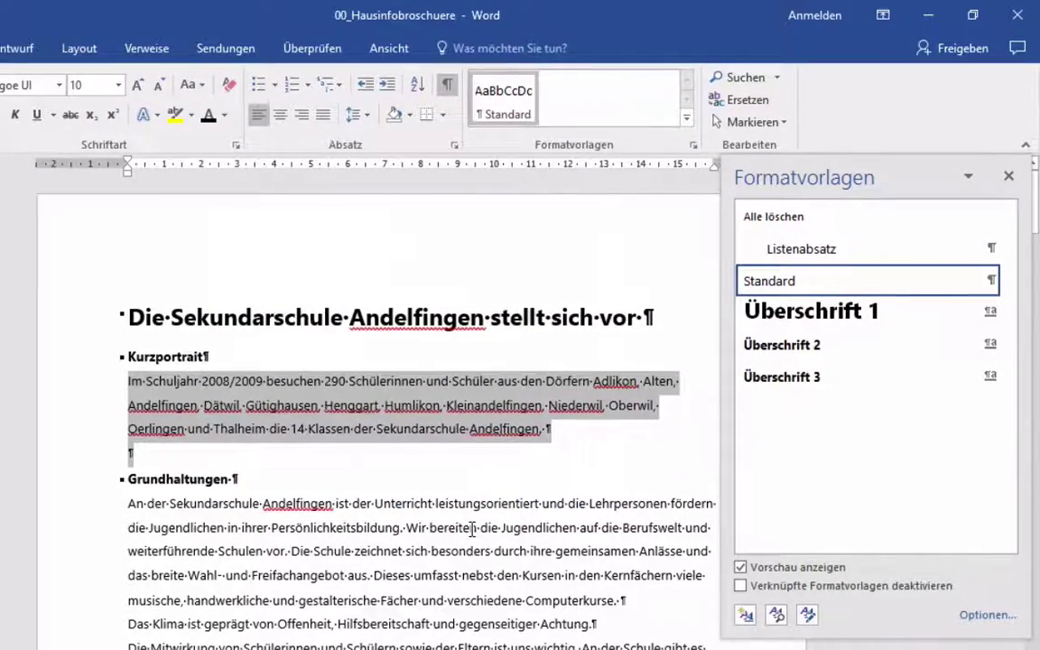
# Delete the typed bullets and tabs, then select the four project lines Sprachförderung to Schüleraustausch
pyautogui.scroll(-1, 471, 530)
pyautogui.scroll(-1, 472, 529)
pyautogui.scroll(-1, 471, 529)
pyautogui.scroll(-1, 471, 528)
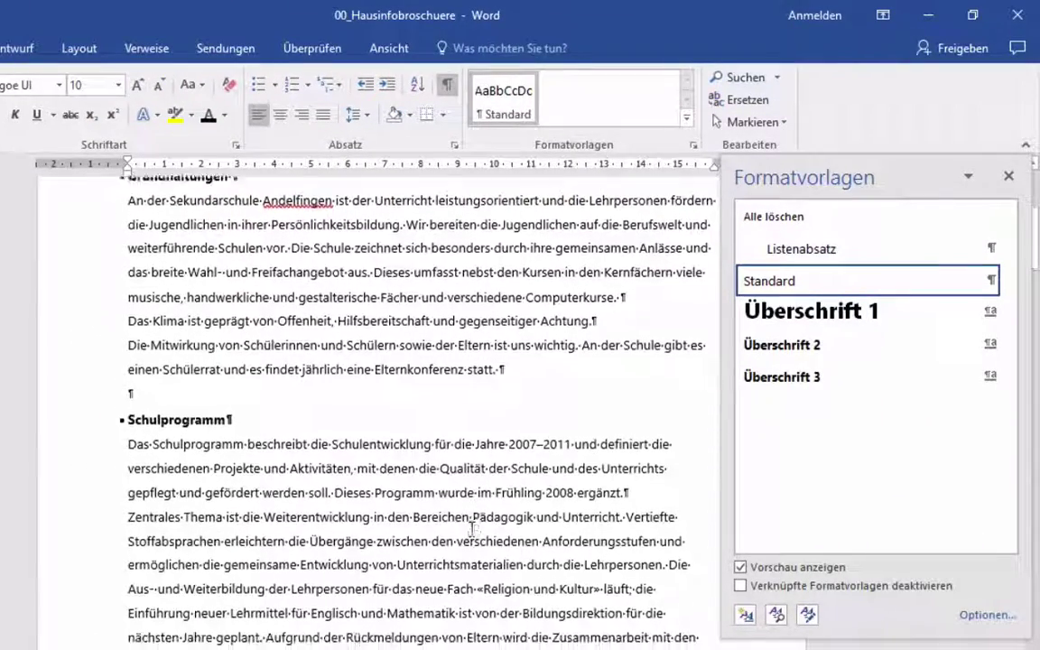
pyautogui.scroll(-2, 472, 529)
pyautogui.scroll(-3, 471, 529)
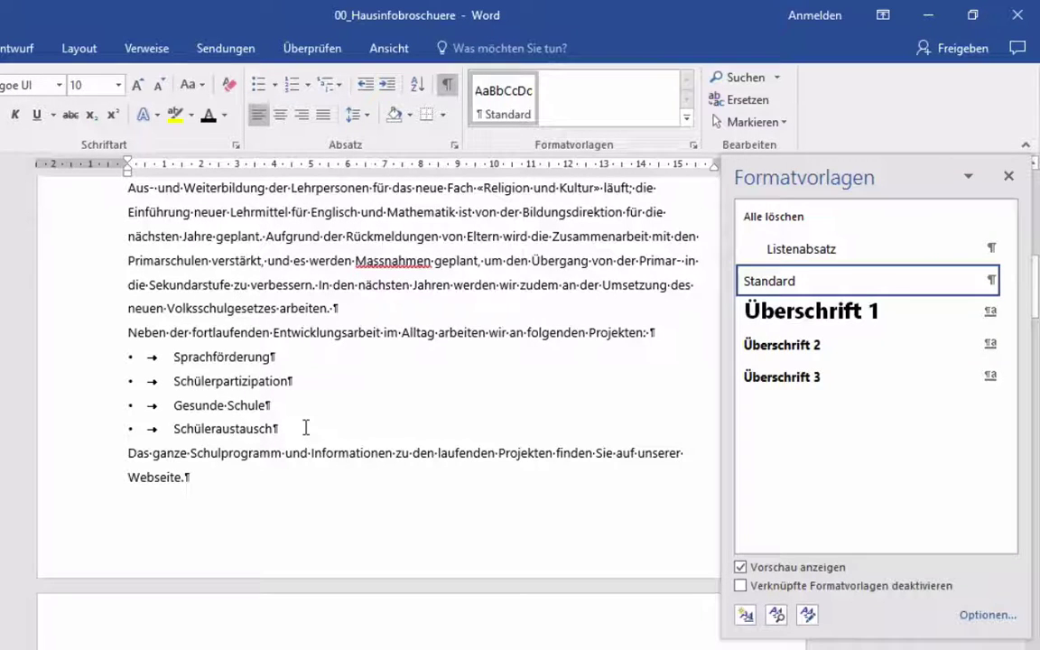
pyautogui.moveTo(175, 428); pyautogui.dragTo(124, 430)
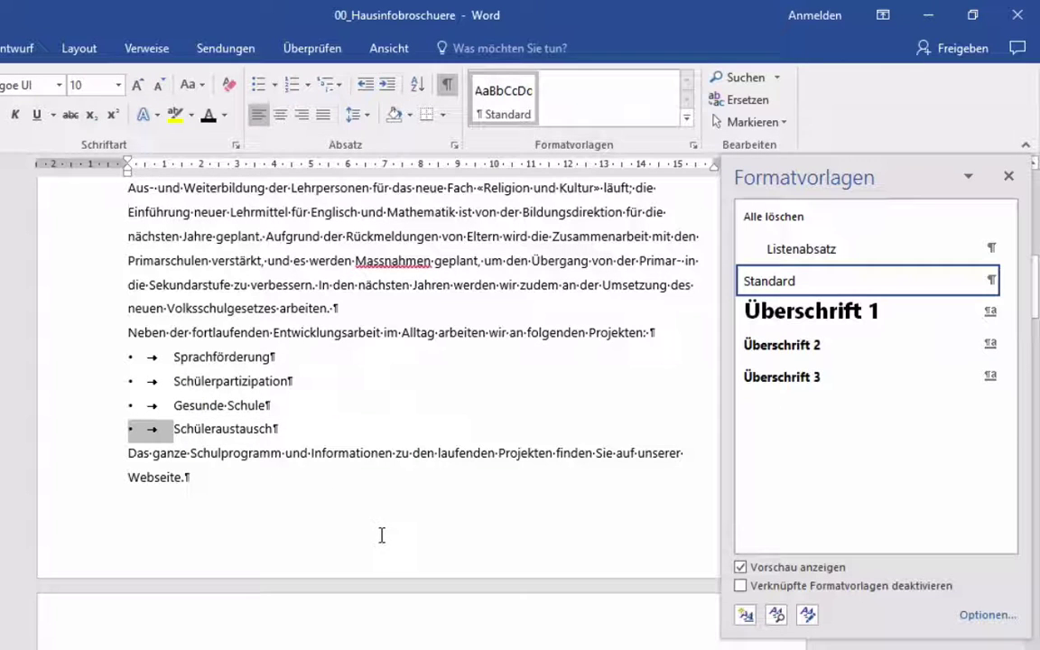
pyautogui.press('BackSpace')
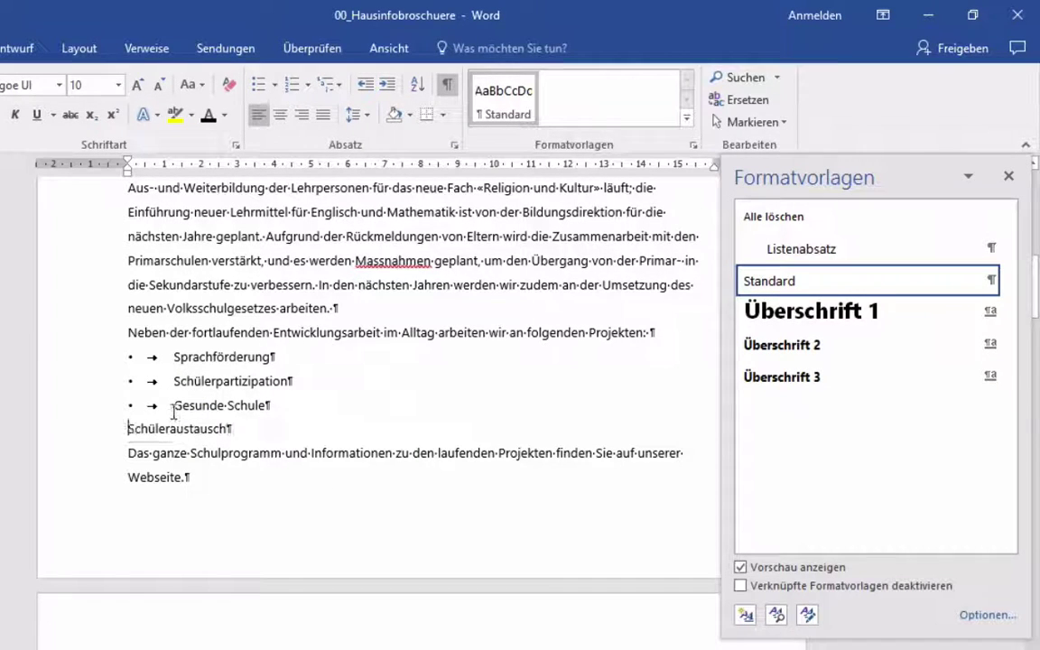
pyautogui.moveTo(175, 405)
pyautogui.mouseDown()
pyautogui.moveTo(126, 407)
pyautogui.moveTo(121, 359)
pyautogui.mouseUp()
pyautogui.press('BackSpace')
pyautogui.press('BackSpace')
pyautogui.press('BackSpace')
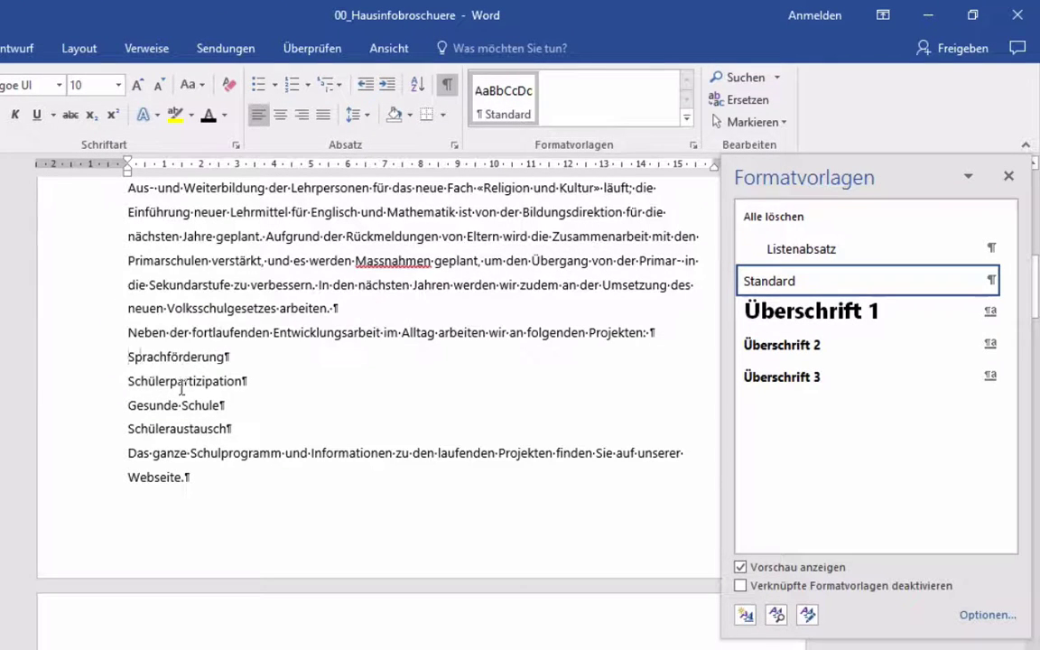
pyautogui.moveTo(253, 427); pyautogui.dragTo(123, 370)
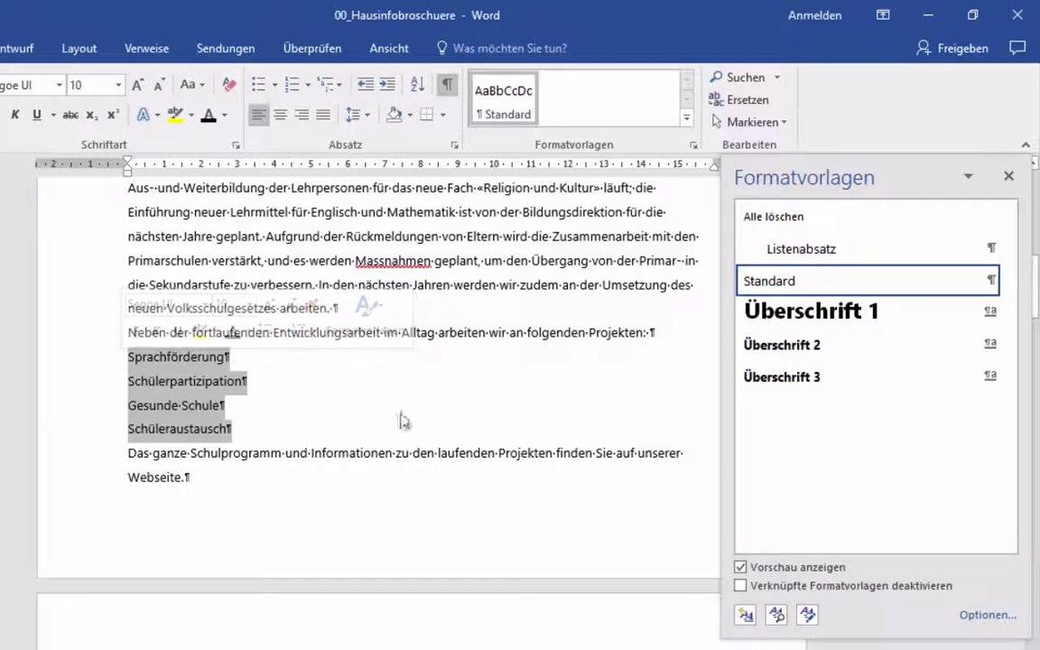
# Bullet the four project lines and begin defining a custom bullet symbol
pyautogui.click(263, 89)
pyautogui.click(275, 86)
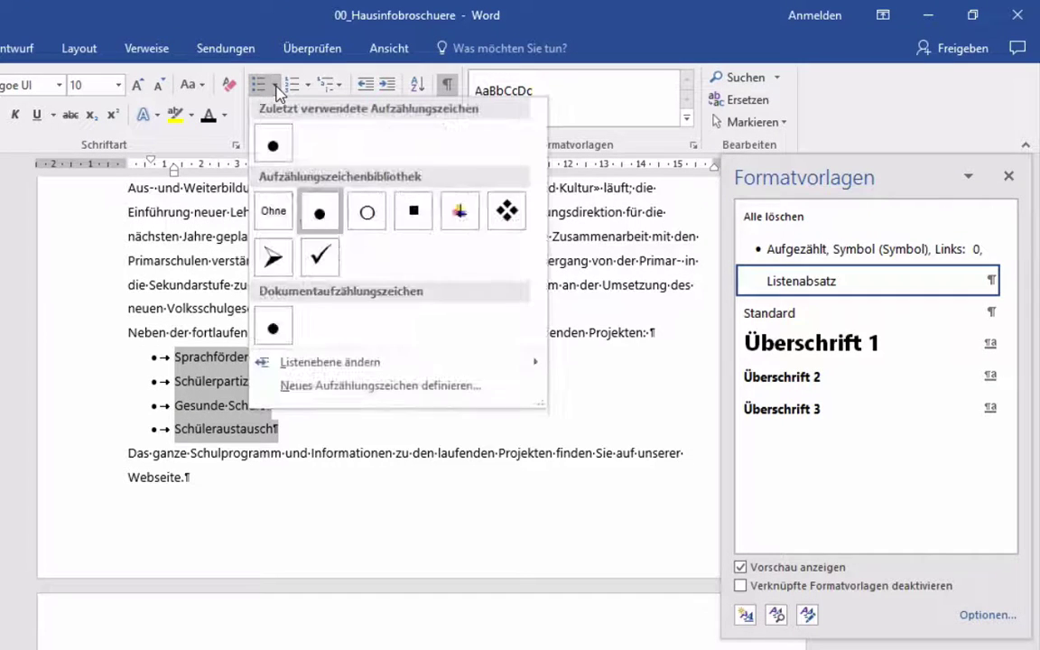
pyautogui.click(363, 386)
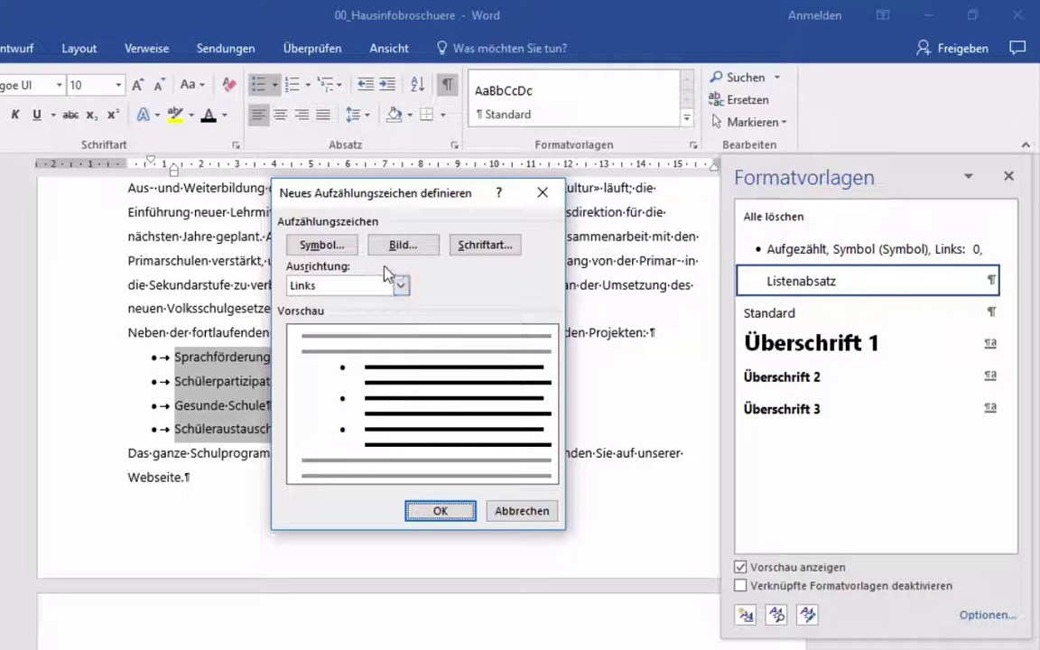
pyautogui.click(334, 245)
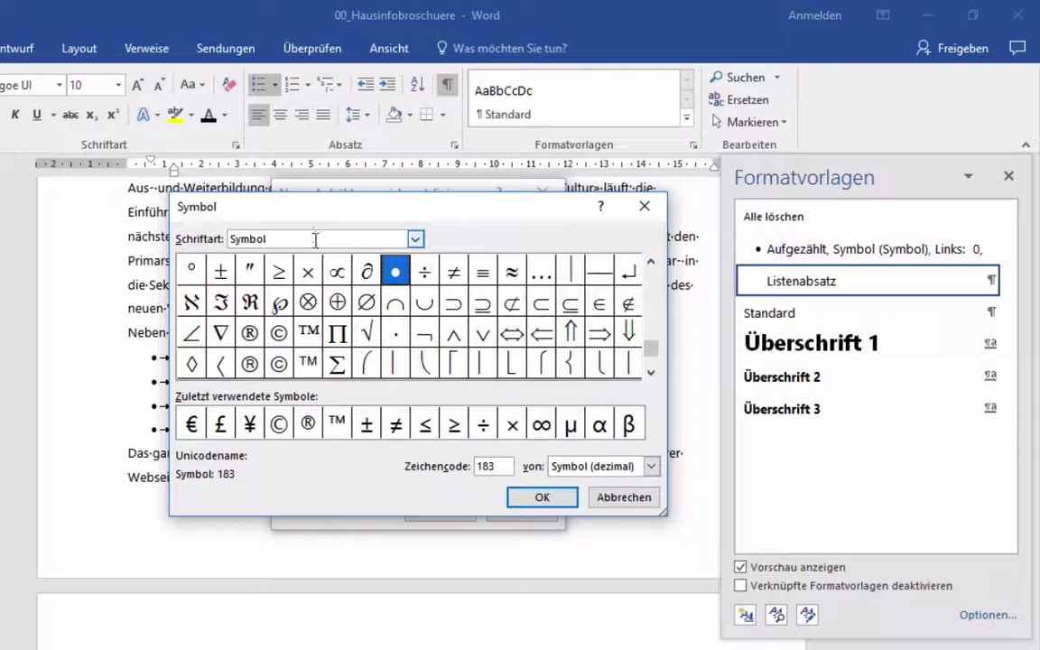
pyautogui.click(414, 238)
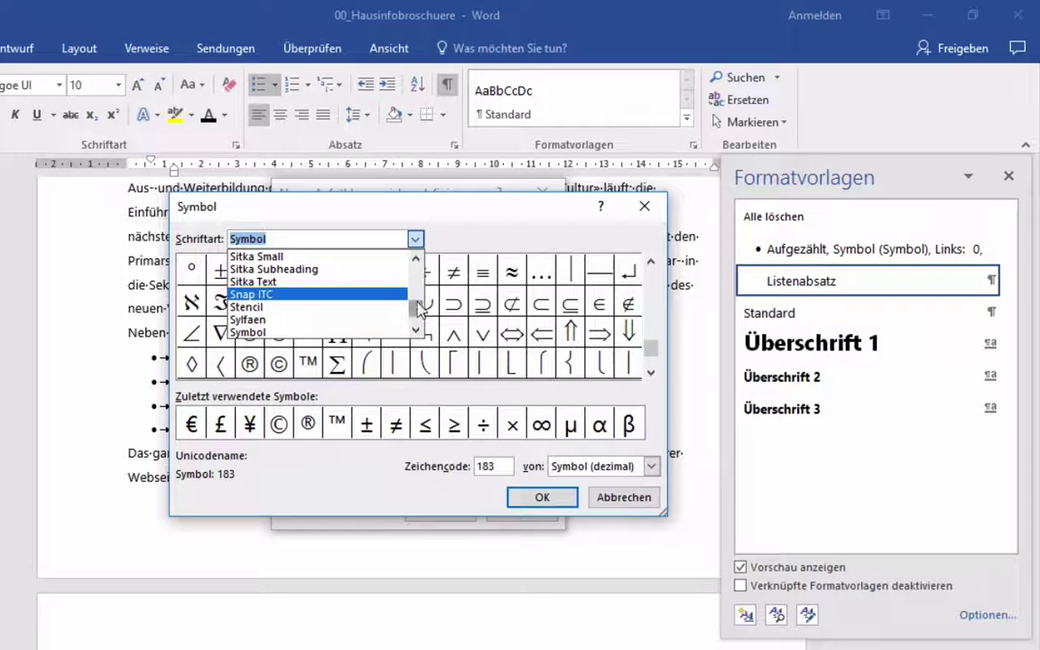
# Pick the Wingdings right arrow (character 224) as the bullet and confirm both dialogs
pyautogui.scroll(-3, 418, 310)
pyautogui.scroll(-5, 418, 310)
pyautogui.scroll(4, 418, 325)
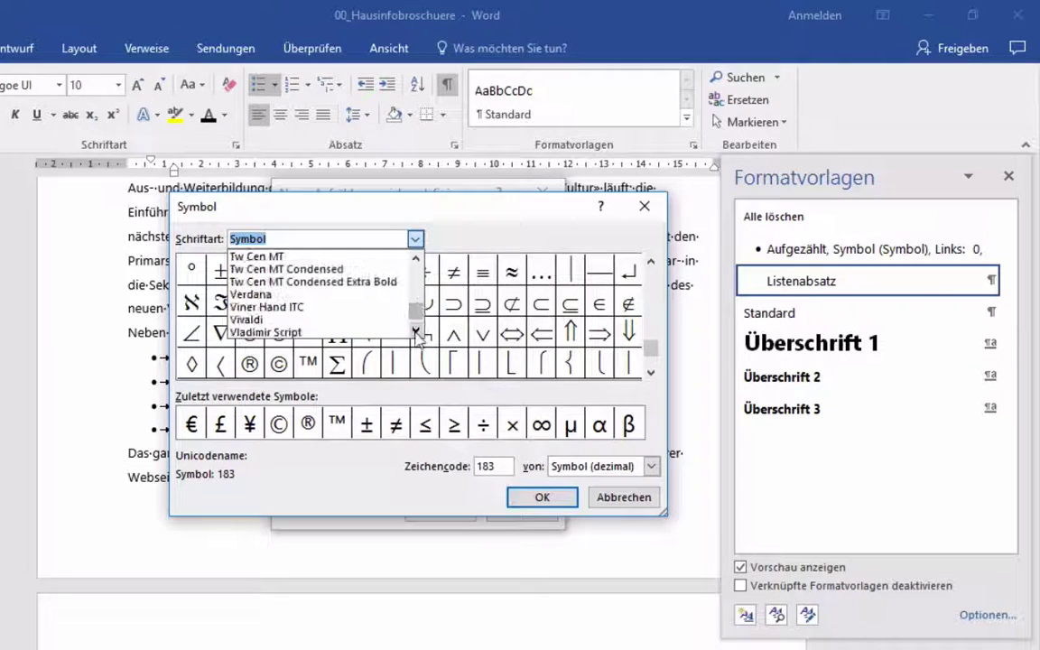
pyautogui.scroll(-1, 418, 336)
pyautogui.click(418, 336)
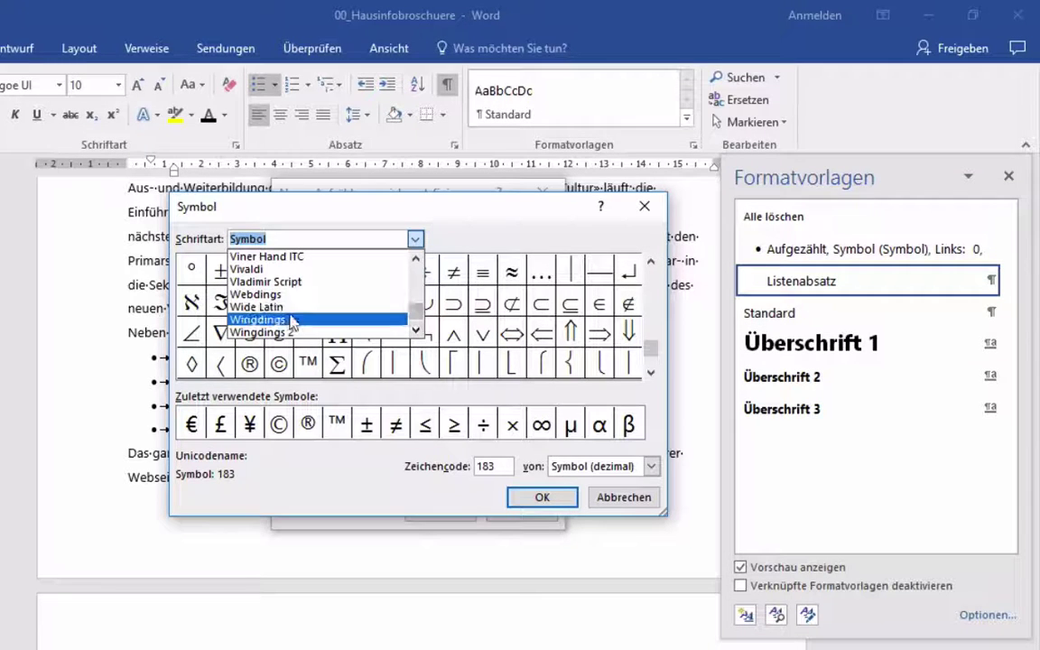
pyautogui.click(290, 323)
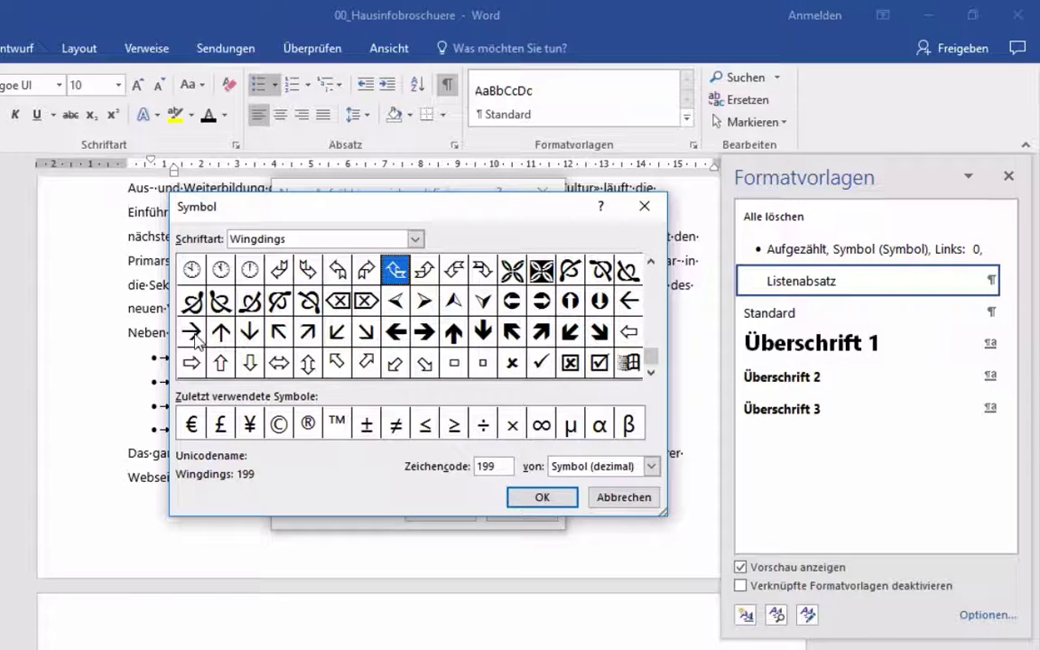
pyautogui.click(192, 334)
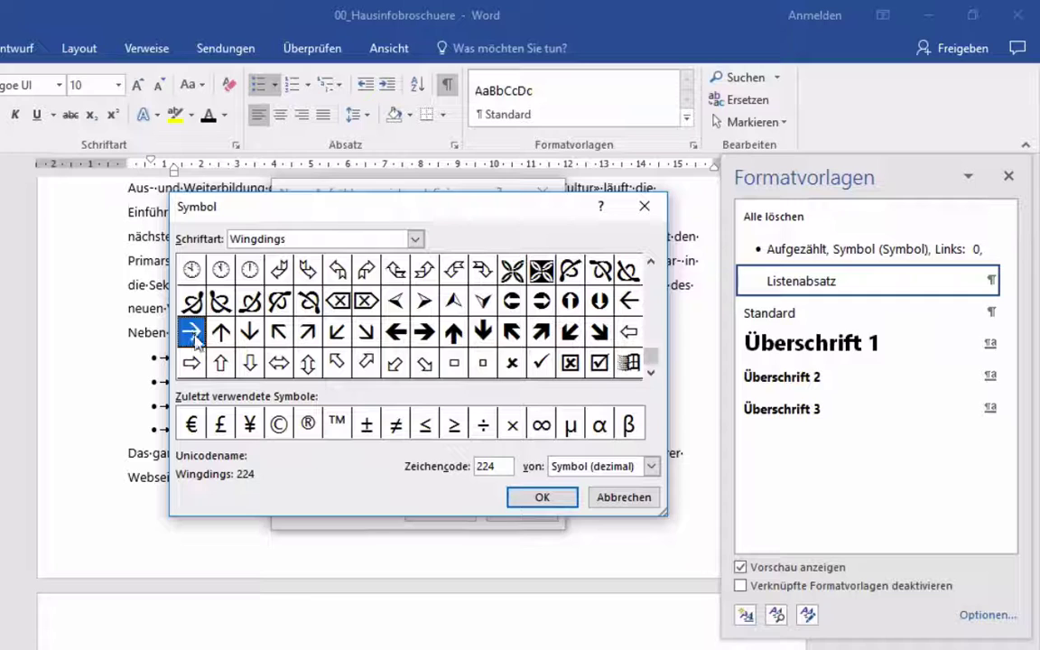
pyautogui.click(541, 498)
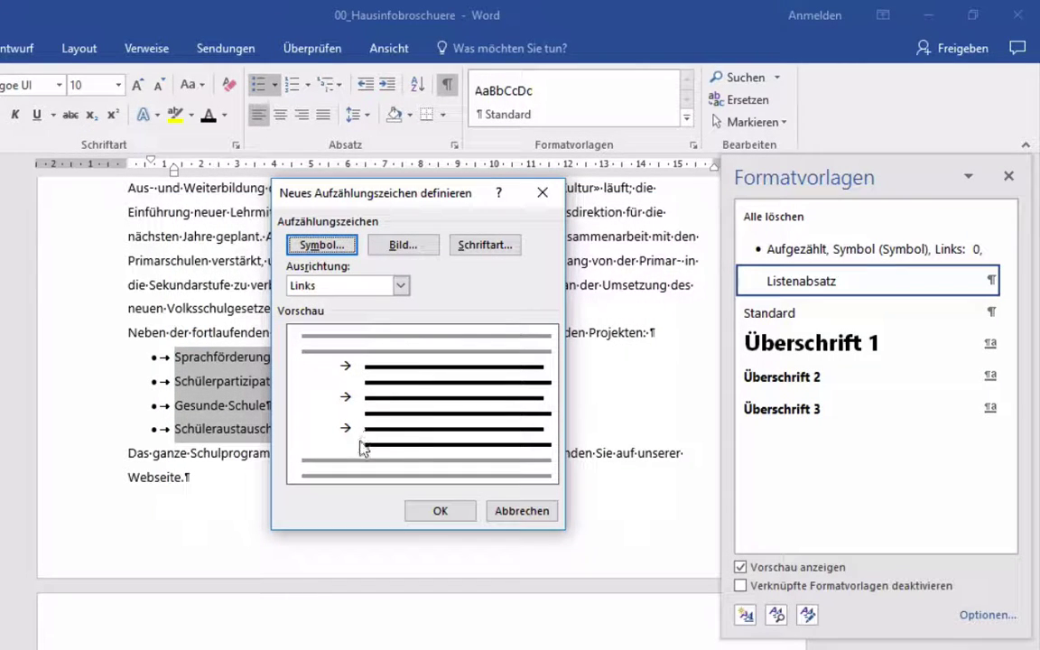
pyautogui.click(438, 512)
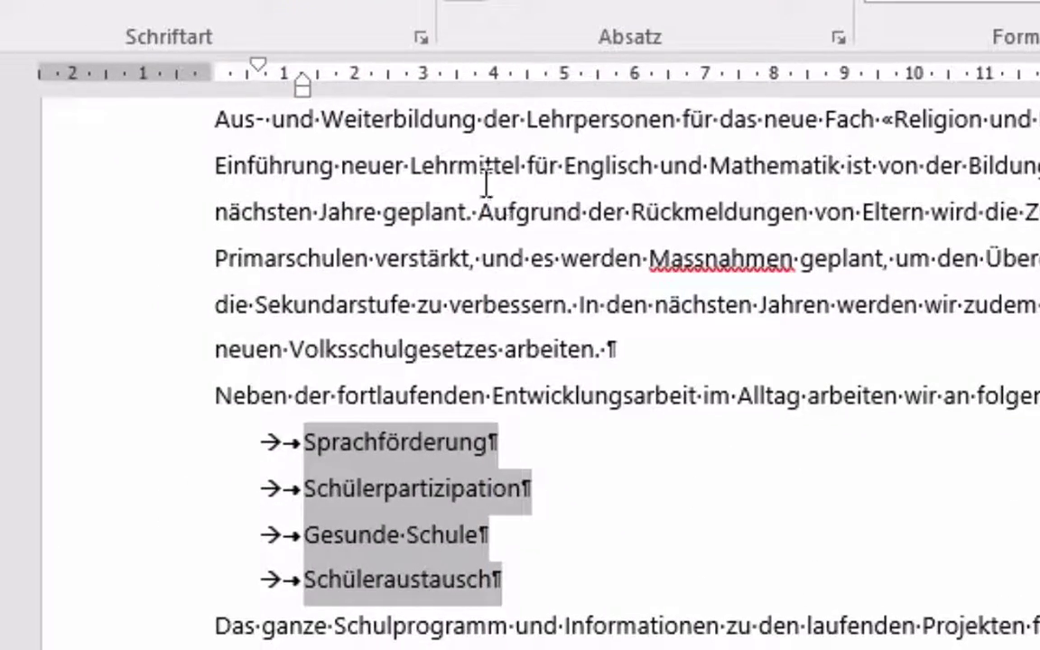
# Align the arrow list at the left margin with Links 0 cm and Hängend 0,5 cm
pyautogui.moveTo(304, 90); pyautogui.dragTo(244, 94)
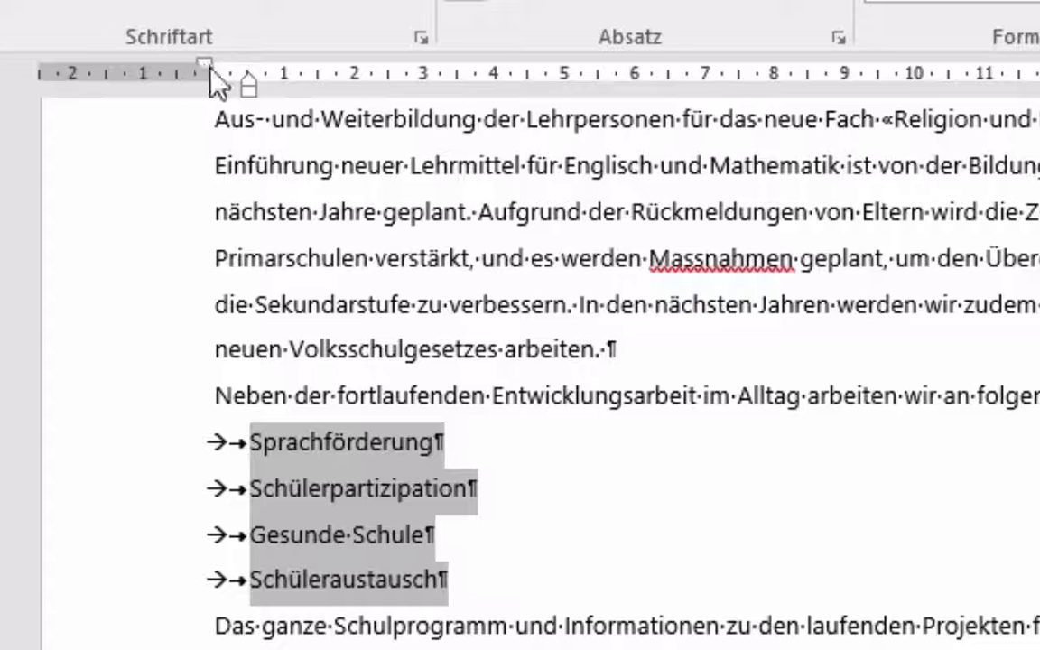
pyautogui.moveTo(210, 71); pyautogui.dragTo(215, 79)
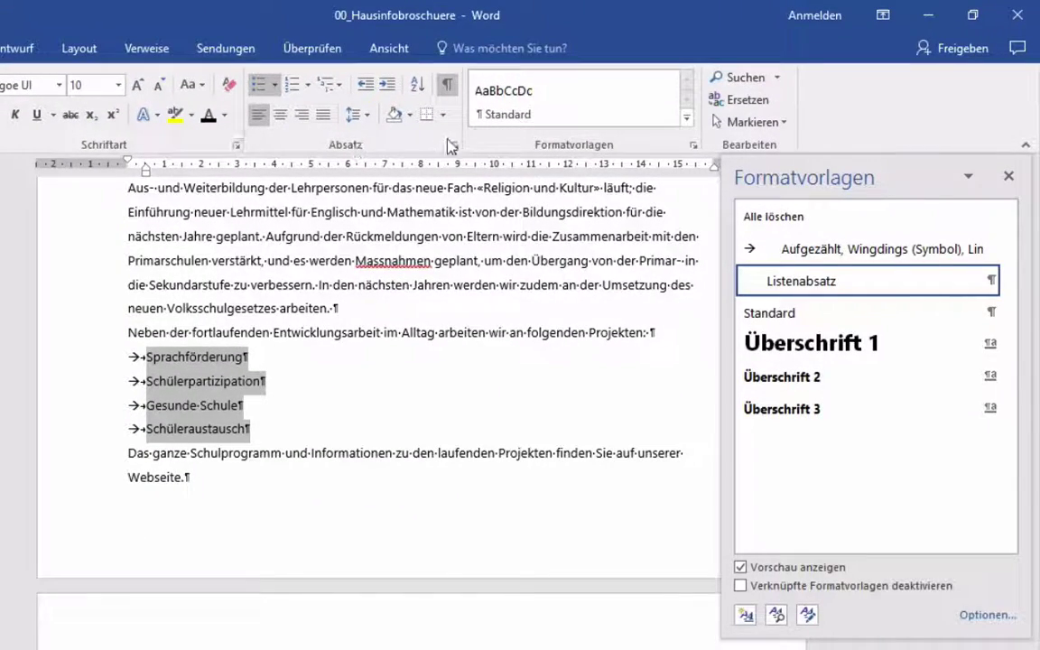
pyautogui.click(456, 148)
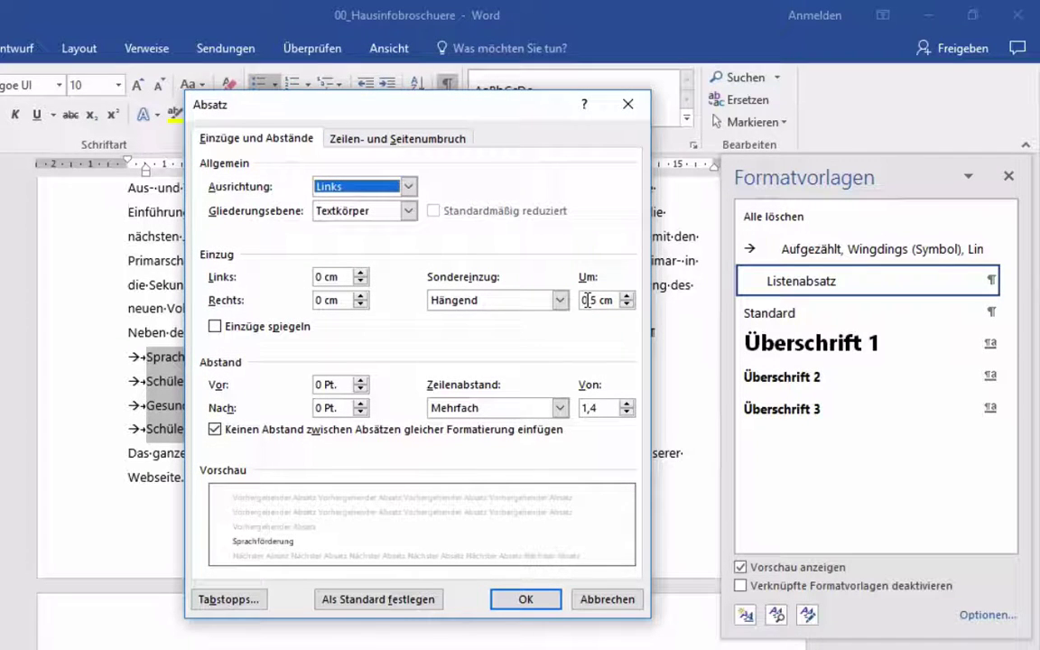
pyautogui.click(527, 597)
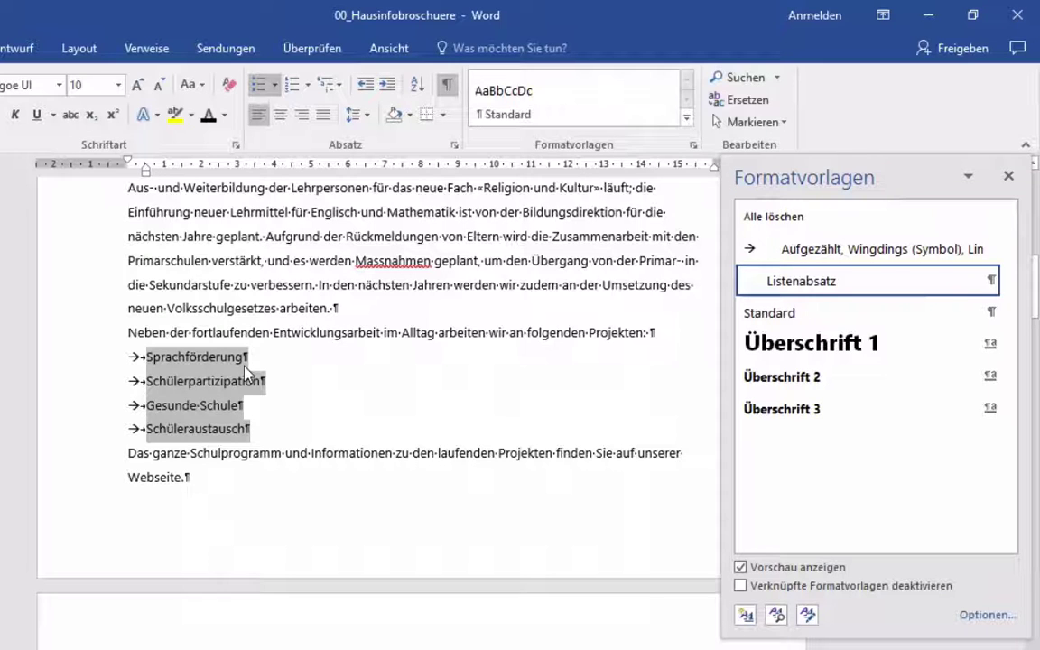
# Save the arrow list formatting as a new paragraph style named 'Pfeilliste'
pyautogui.click(746, 617)
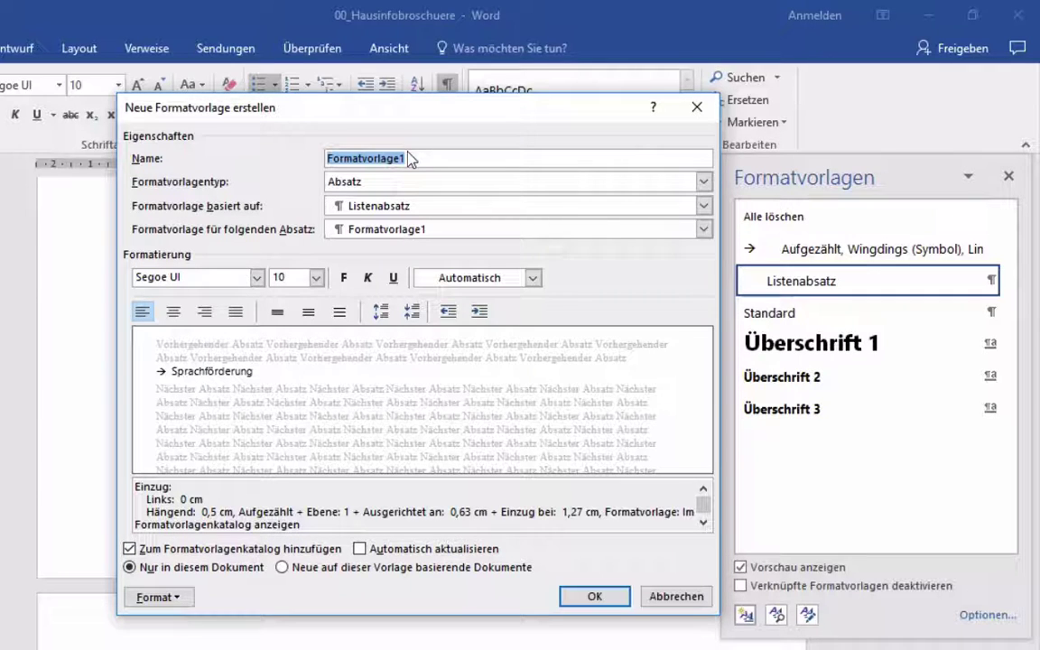
pyautogui.write('Pfeill')
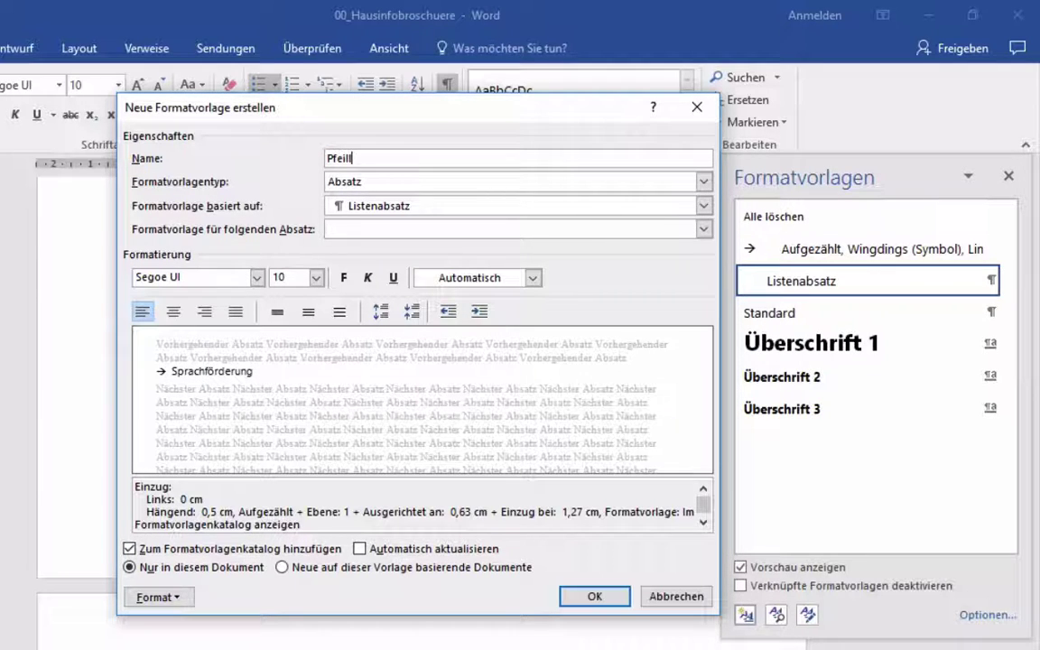
pyautogui.write('iste')
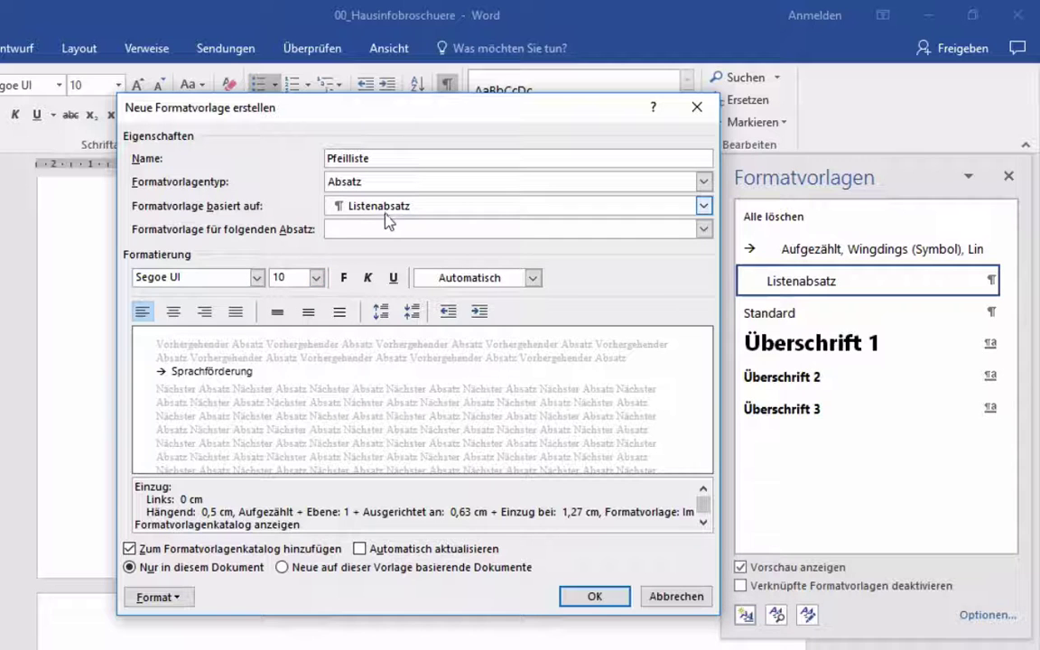
pyautogui.click(583, 601)
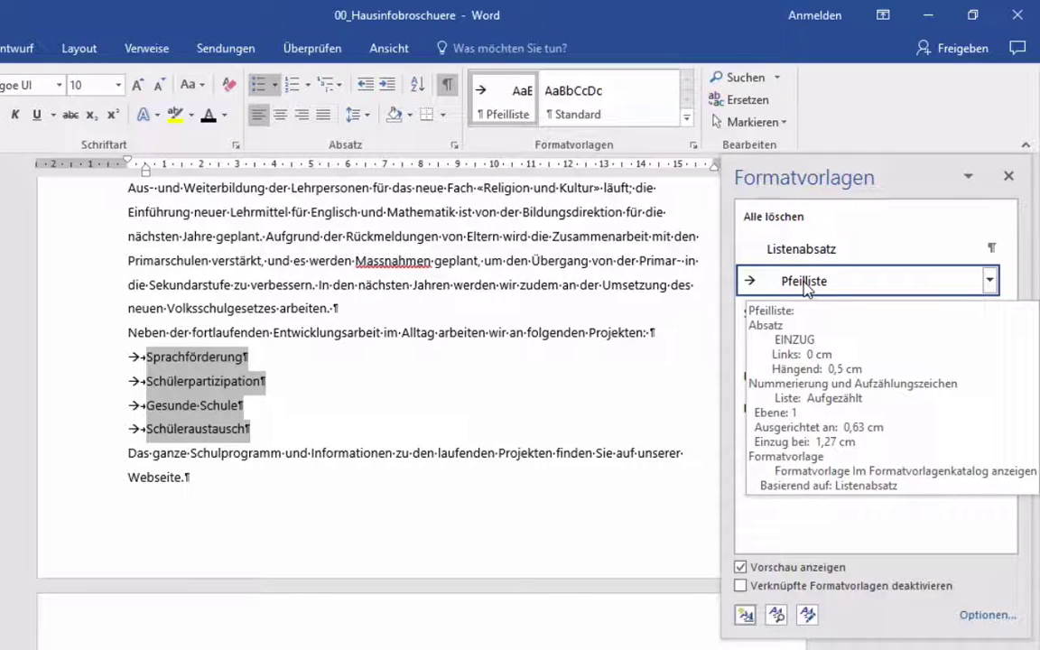
# Remove the old bullets from the Badminton, Volleyball, Fussball and Unihockey lines
pyautogui.scroll(-3, 506, 425)
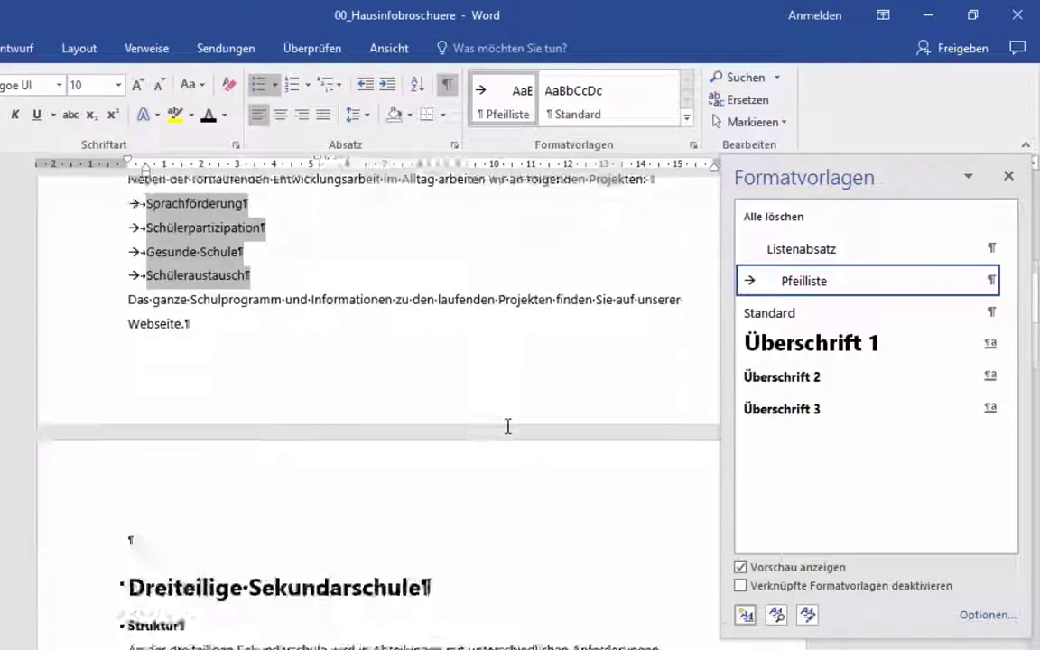
pyautogui.scroll(-5, 505, 425)
pyautogui.scroll(-3, 509, 429)
pyautogui.scroll(-3, 508, 429)
pyautogui.scroll(-3, 508, 428)
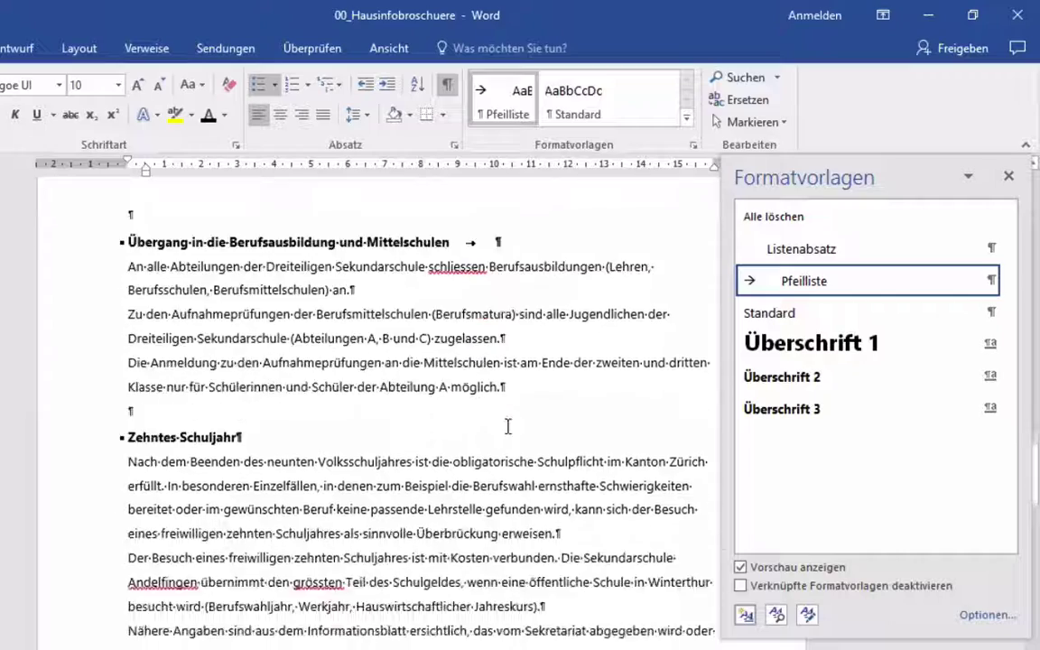
pyautogui.scroll(-3, 508, 429)
pyautogui.scroll(-3, 506, 426)
pyautogui.scroll(-3, 506, 426)
pyautogui.scroll(-3, 506, 426)
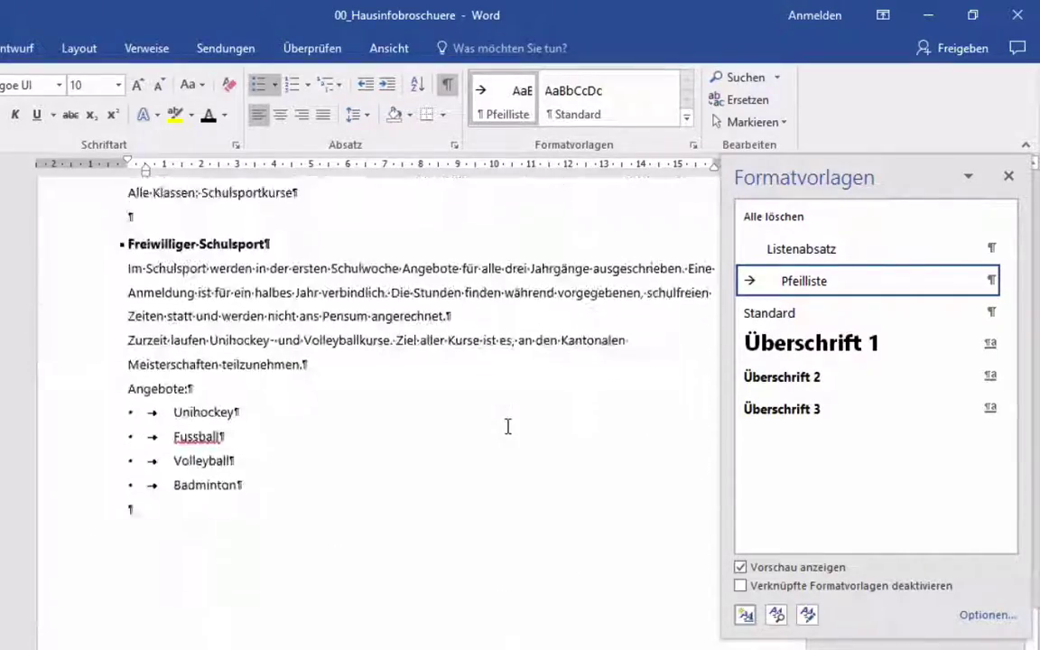
pyautogui.scroll(-1, 506, 427)
pyautogui.click(99, 437)
pyautogui.hotkey('ctrl', 'shift', 'n')
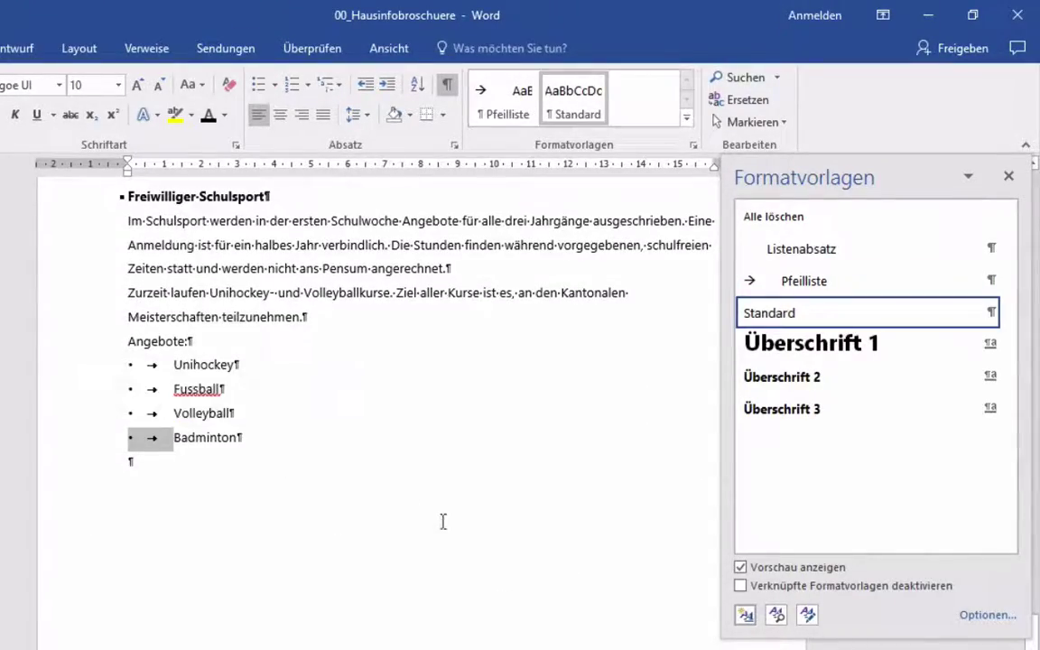
pyautogui.click(105, 413)
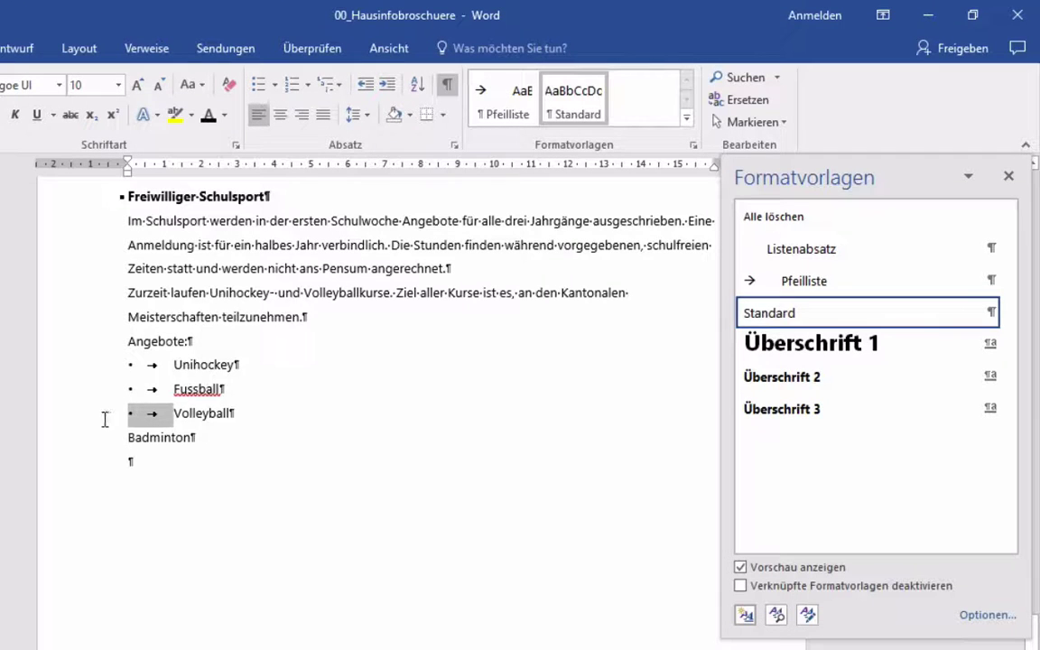
pyautogui.hotkey('ctrl', 'shift', 'n')
pyautogui.click(134, 390)
pyautogui.hotkey('ctrl', 'shift', 'n')
pyautogui.click(116, 365)
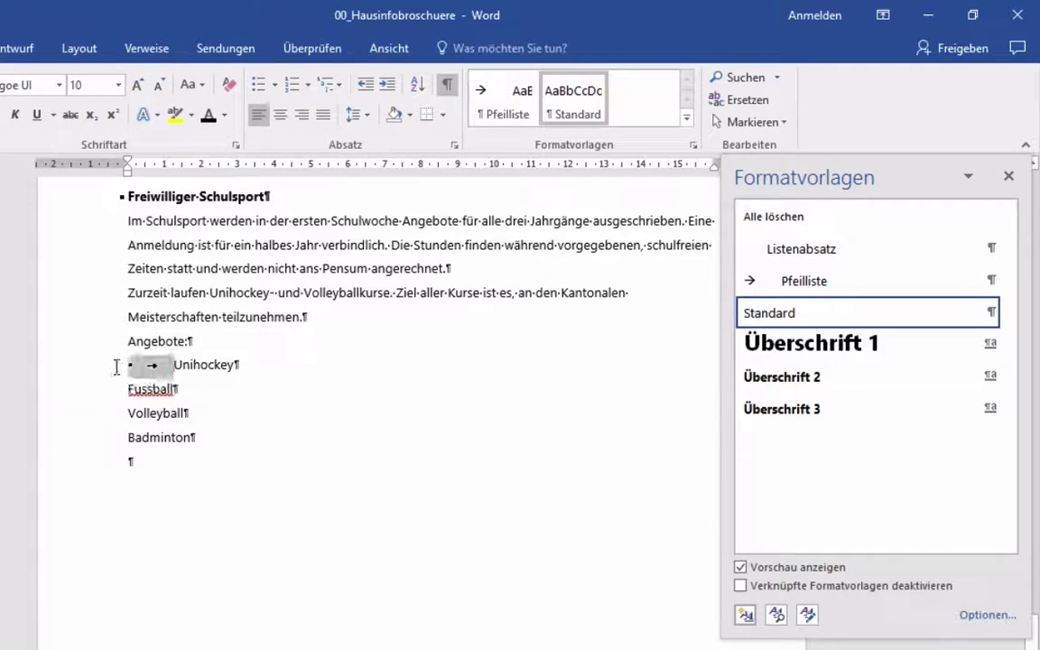
pyautogui.hotkey('ctrl', 'shift', 'n')
# Apply the Pfeilliste style to the four Angebote sport lines
pyautogui.moveTo(105, 437); pyautogui.dragTo(96, 381)
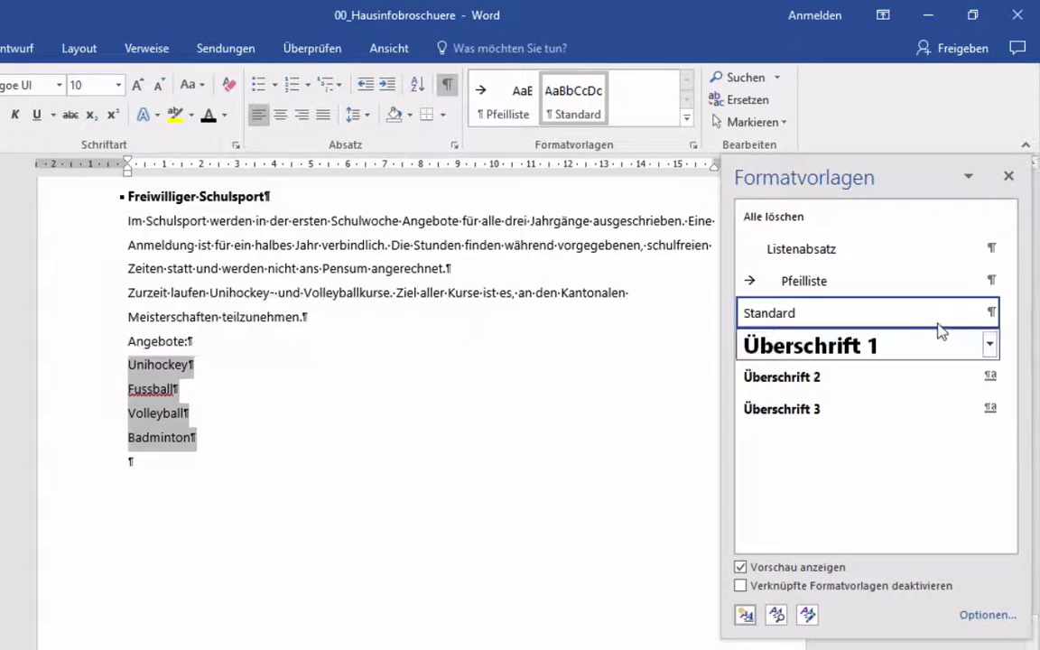
pyautogui.click(849, 283)
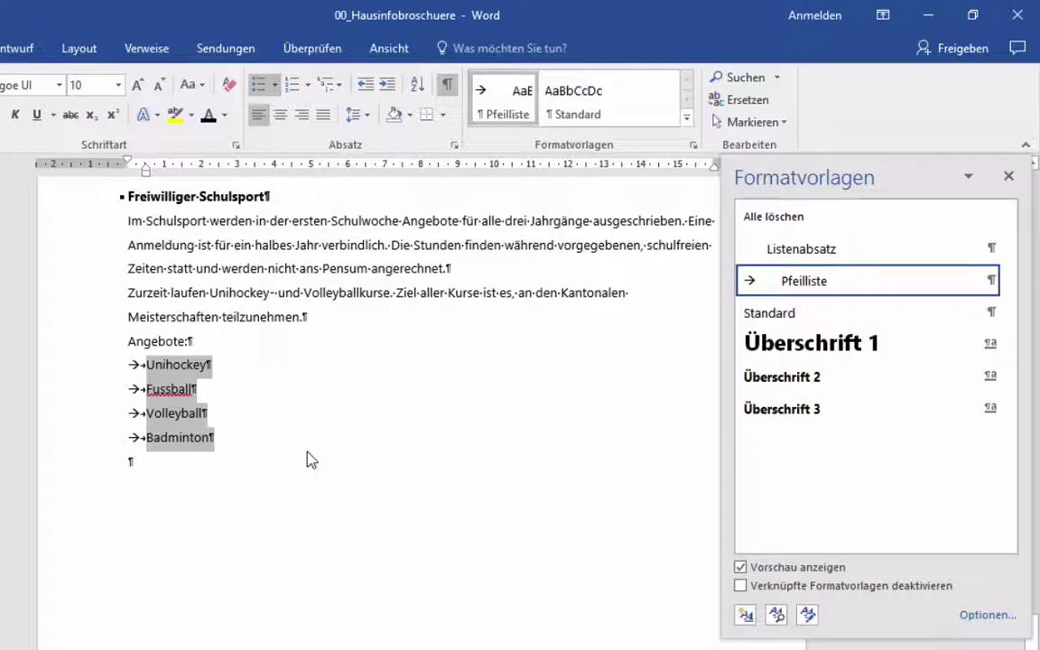
pyautogui.scroll(3, 307, 461)
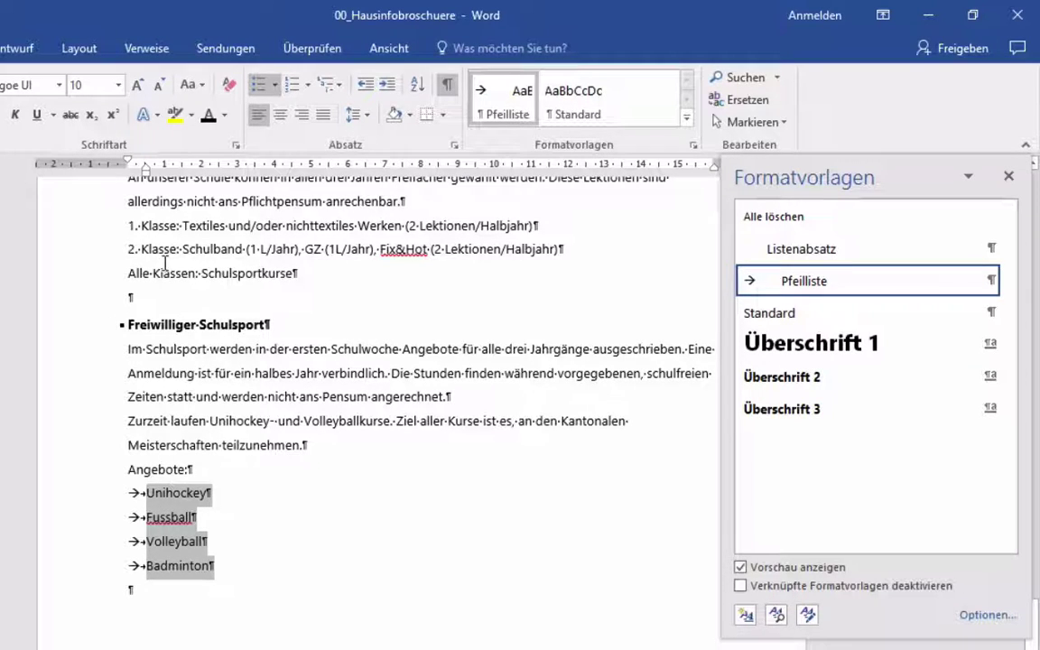
# Widen the arrow-to-text indent and update Pfeilliste to match the selection
pyautogui.moveTo(146, 169); pyautogui.dragTo(153, 172)
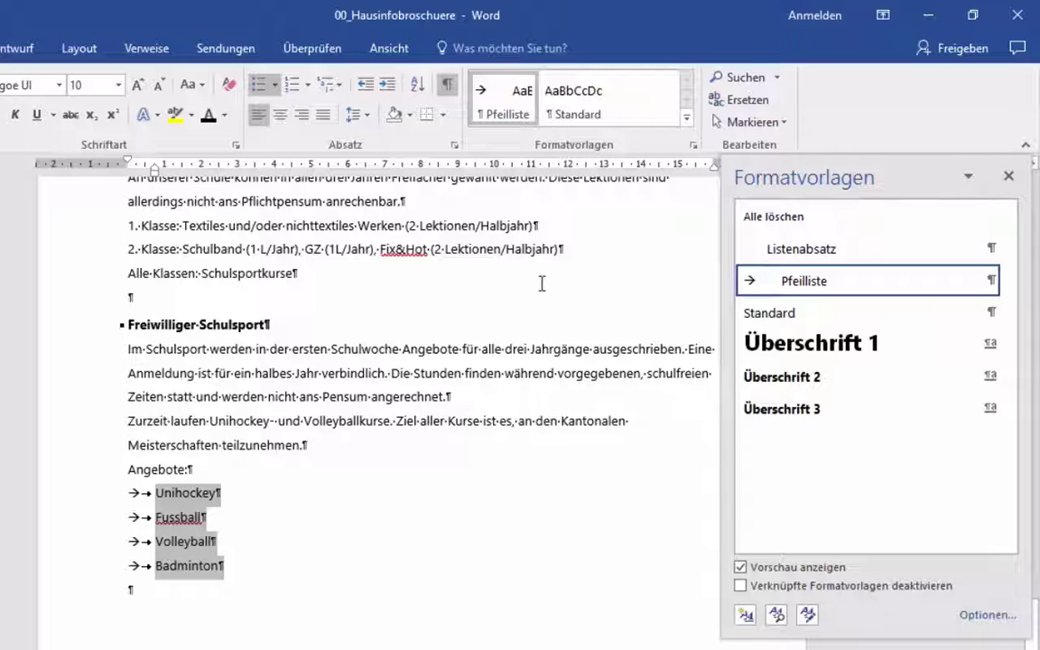
pyautogui.click(990, 281)
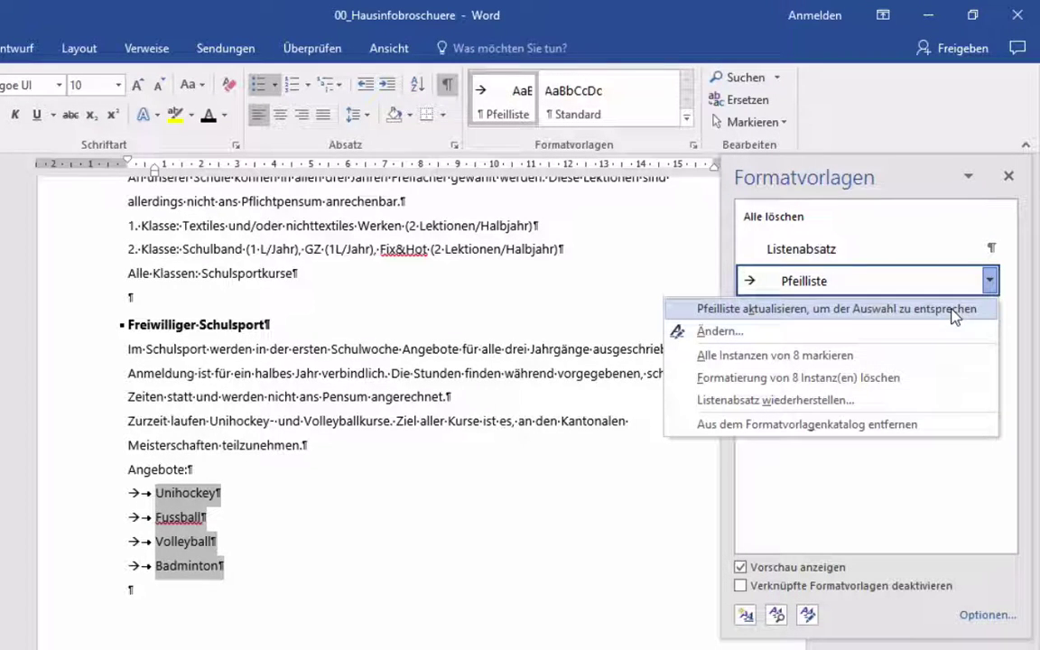
pyautogui.click(954, 310)
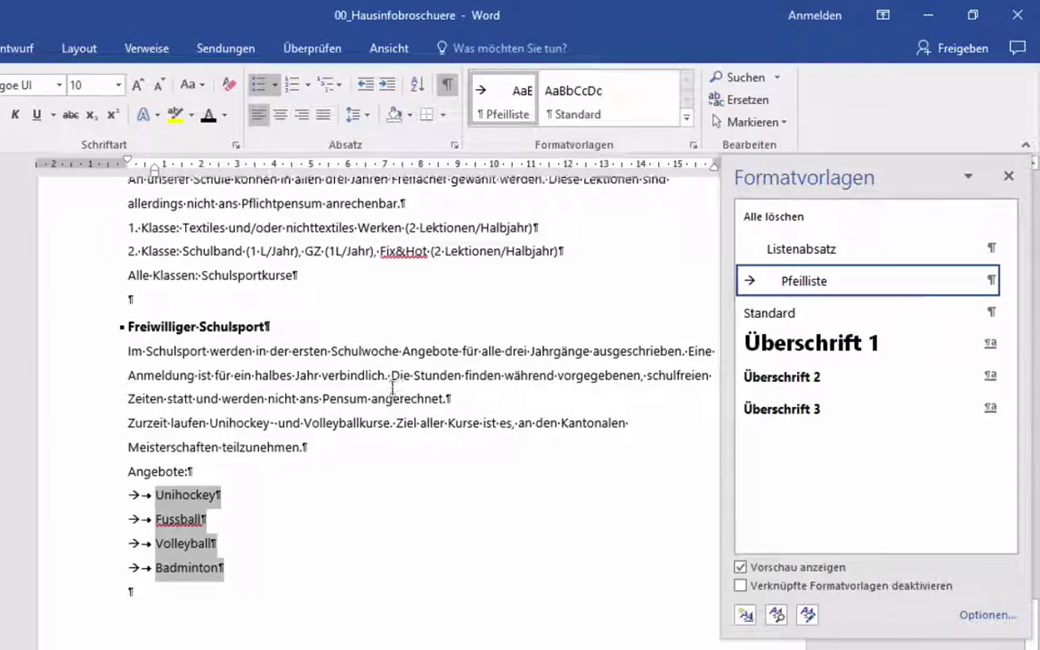
pyautogui.scroll(-5, 440, 386)
pyautogui.scroll(-5, 394, 386)
pyautogui.scroll(5, 393, 387)
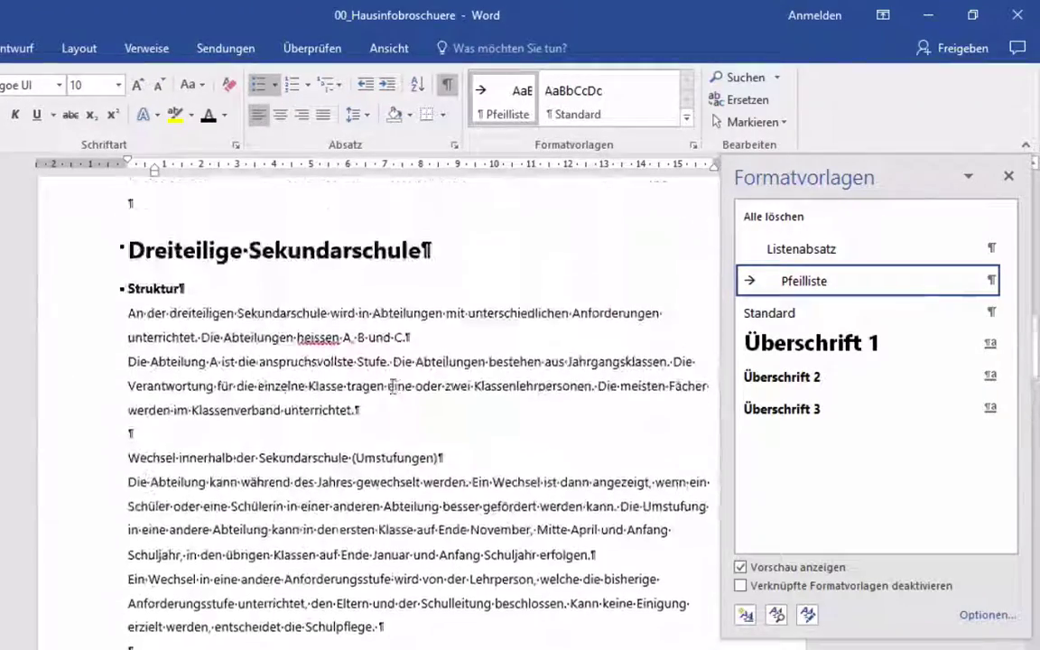
pyautogui.scroll(5, 389, 390)
pyautogui.scroll(1, 390, 390)
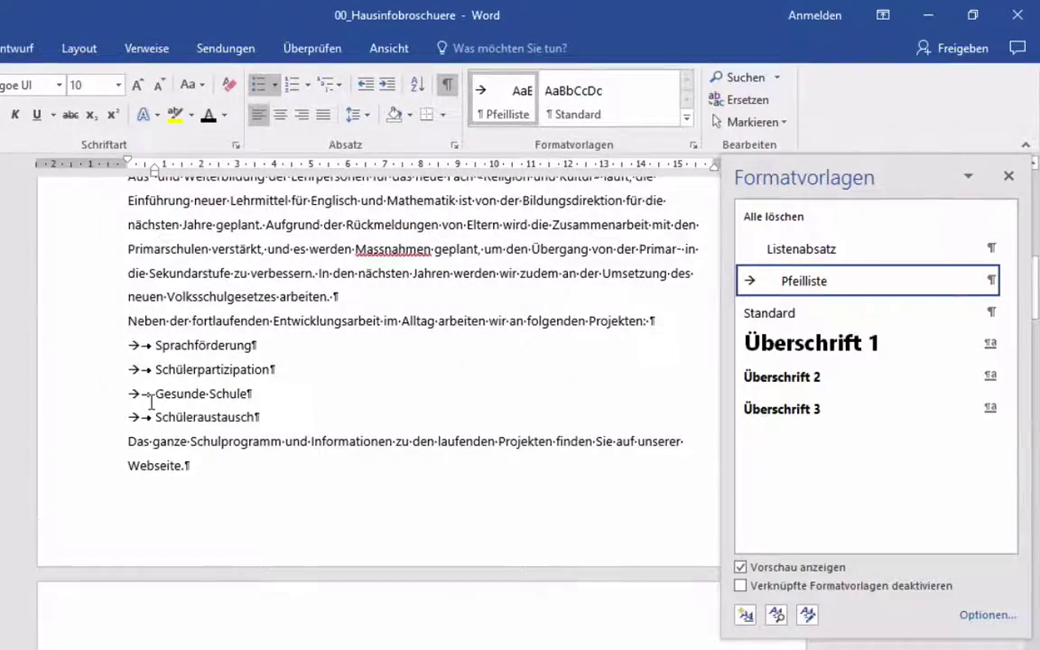